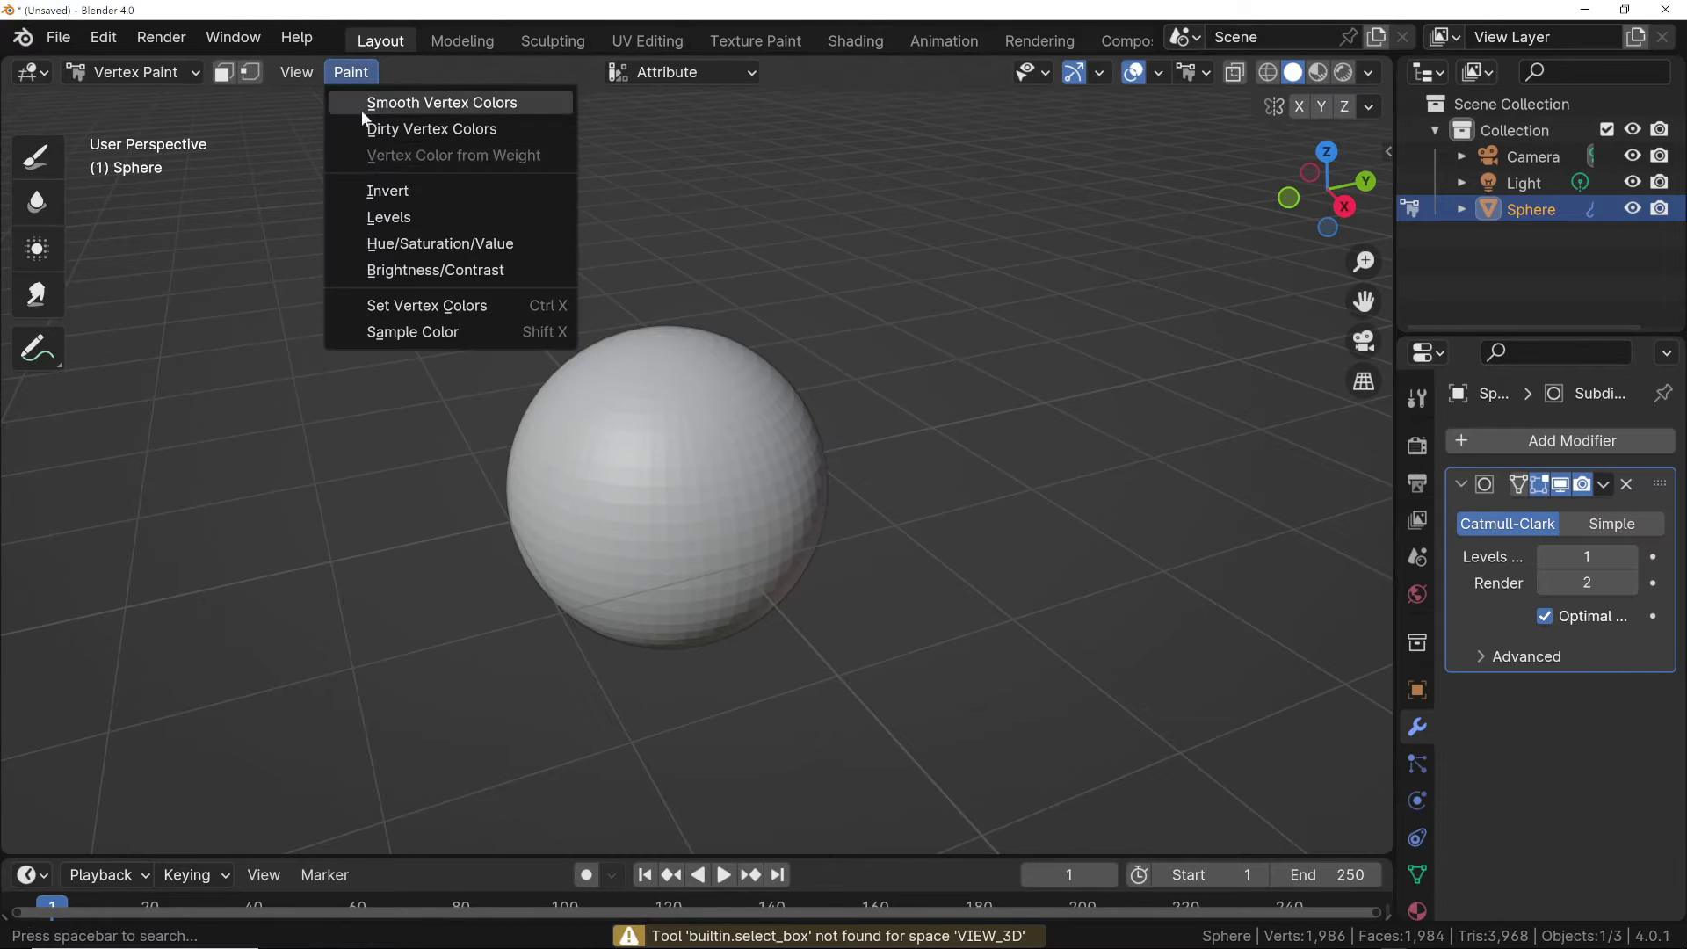
Step: Invert the sphere's vertex colors and activate the Draw brush with its tool settings shown
left_click(387, 193)
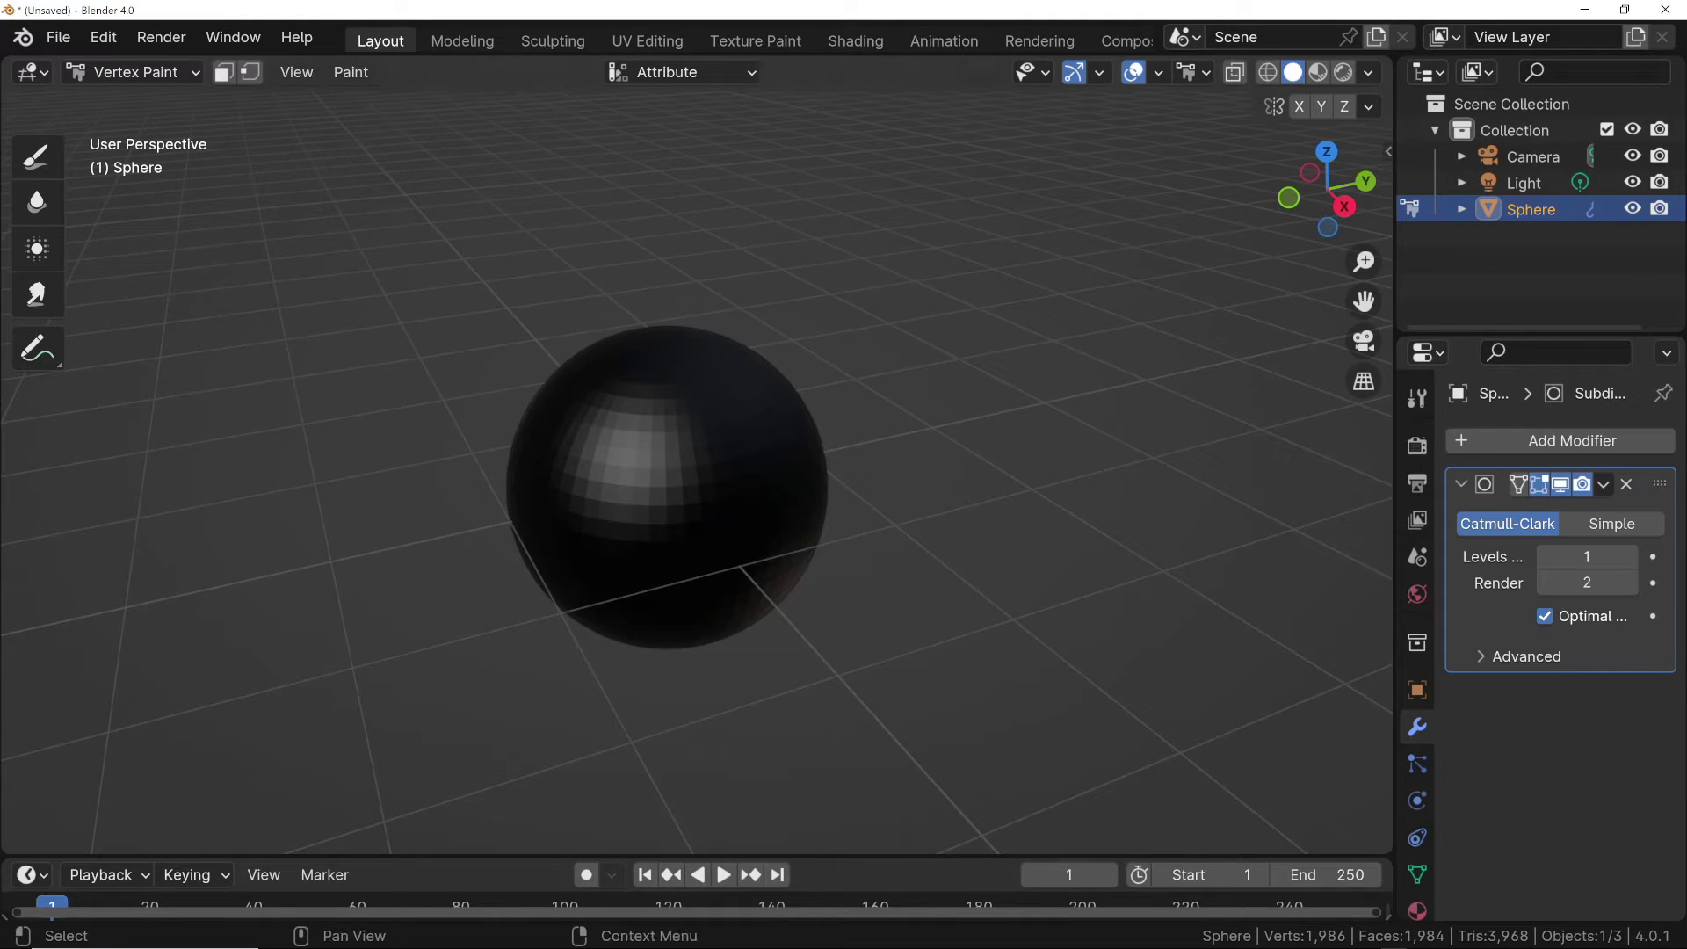
left_click(48, 153)
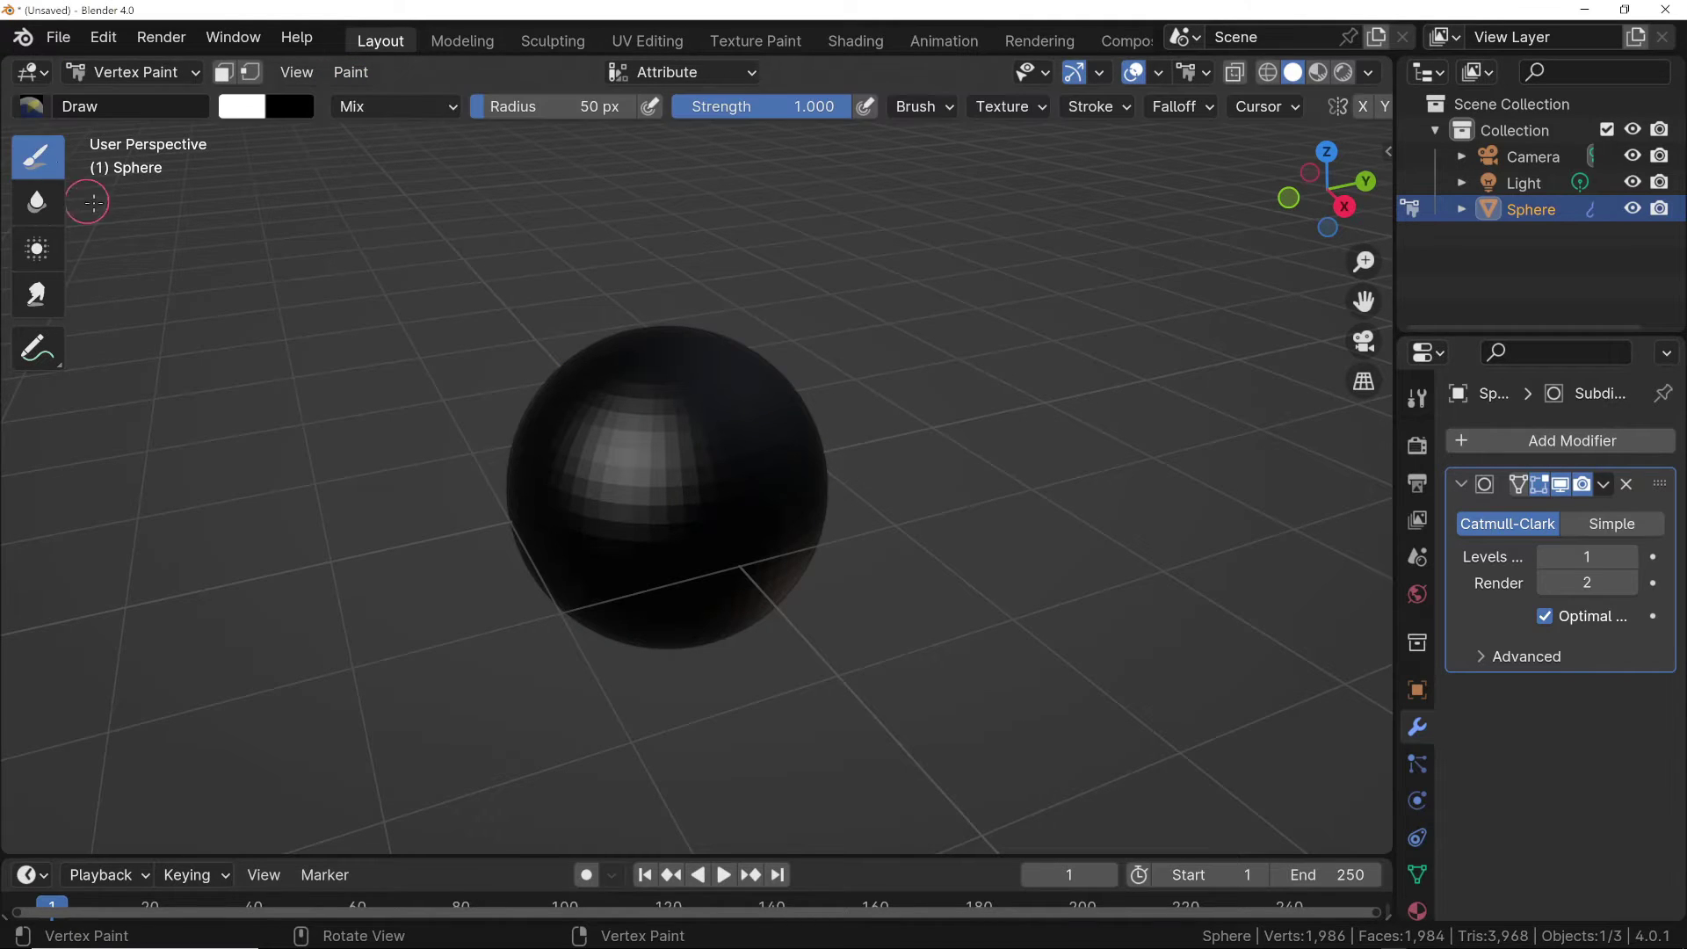
key("n")
left_click(1379, 214)
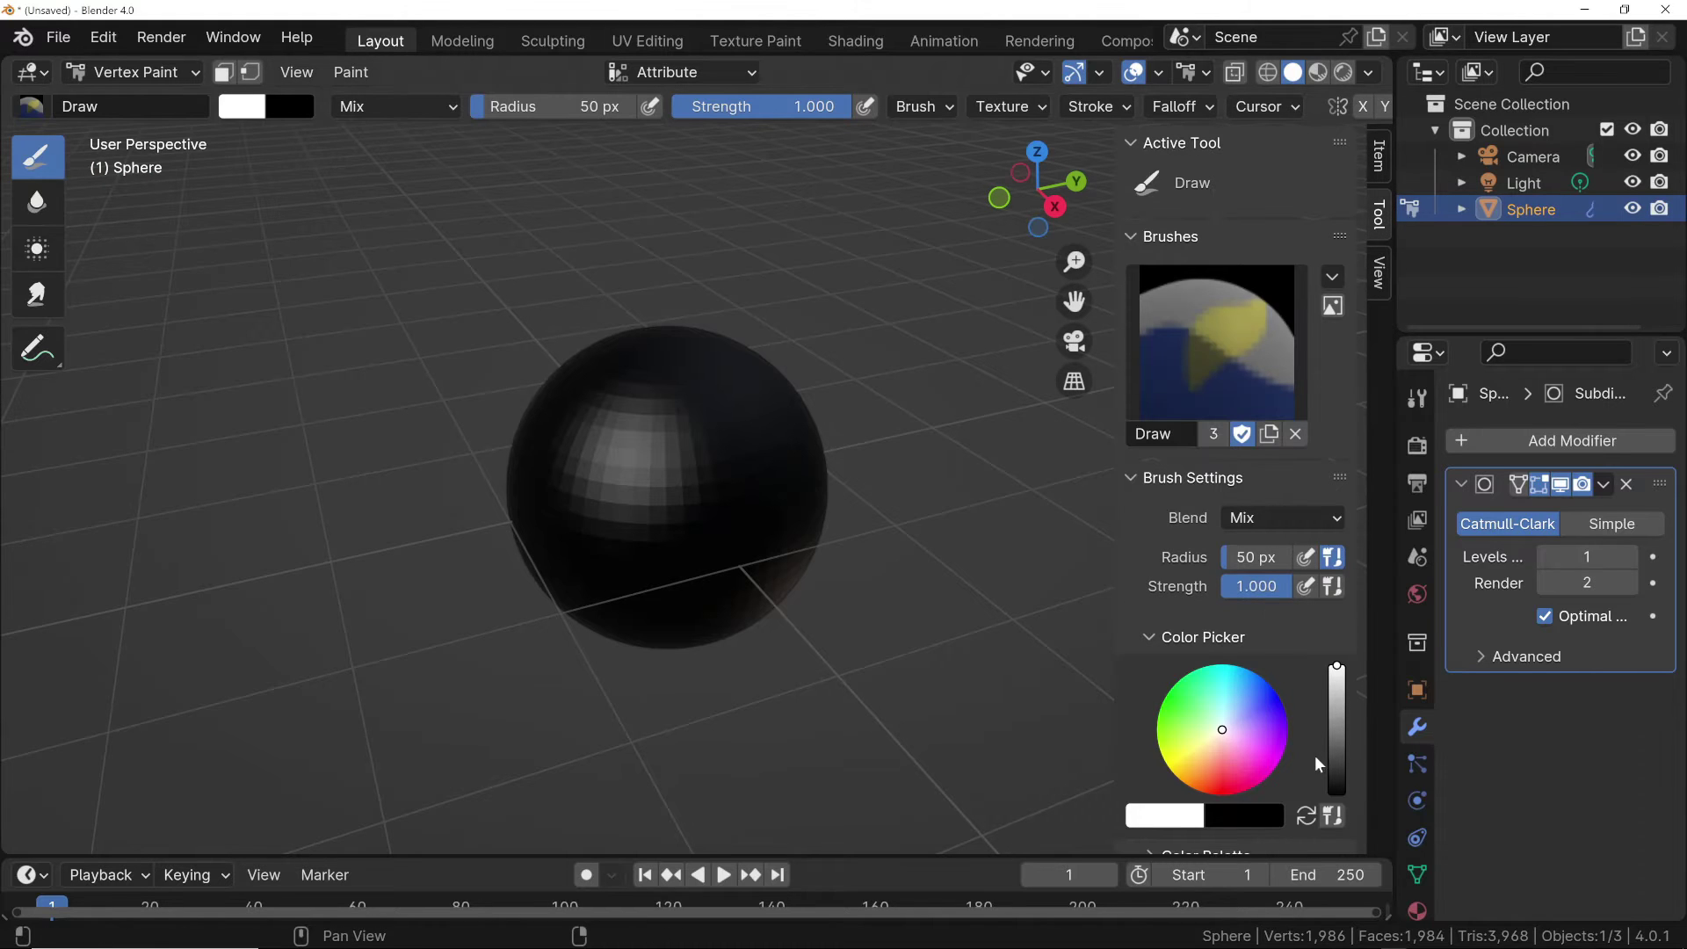
Step: Enlarge the Draw brush radius to 133 px and paint the upper part of the sphere white
key("f")
left_click(688, 393)
mouse_move(689, 393)
left_mouse_down()
mouse_move(633, 381)
mouse_move(670, 369)
left_mouse_up()
middle_click_drag(730, 379, 849, 417)
mouse_move(720, 439)
left_mouse_down()
mouse_move(592, 376)
mouse_move(696, 425)
mouse_move(659, 489)
mouse_move(542, 440)
left_mouse_up()
middle_click_drag(542, 439, 791, 256)
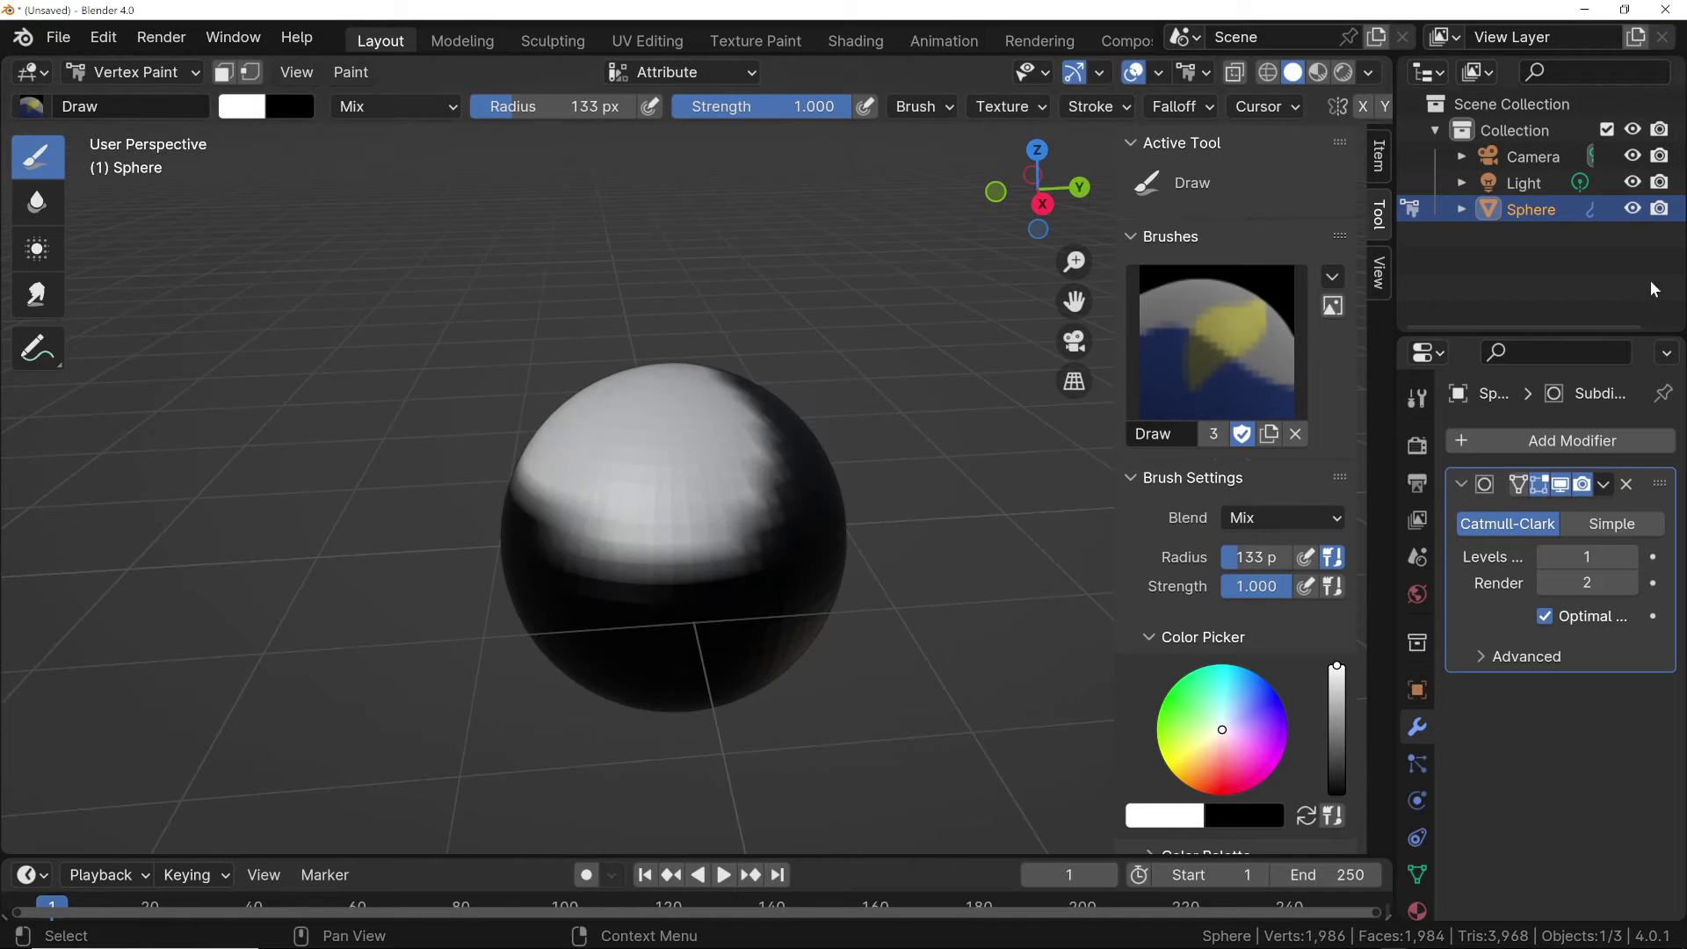
Step: Switch to the Shading workspace in Object Mode and create a new material for the sphere
left_click(140, 72)
left_click(842, 41)
left_click(439, 72)
left_click(423, 102)
left_click(755, 566)
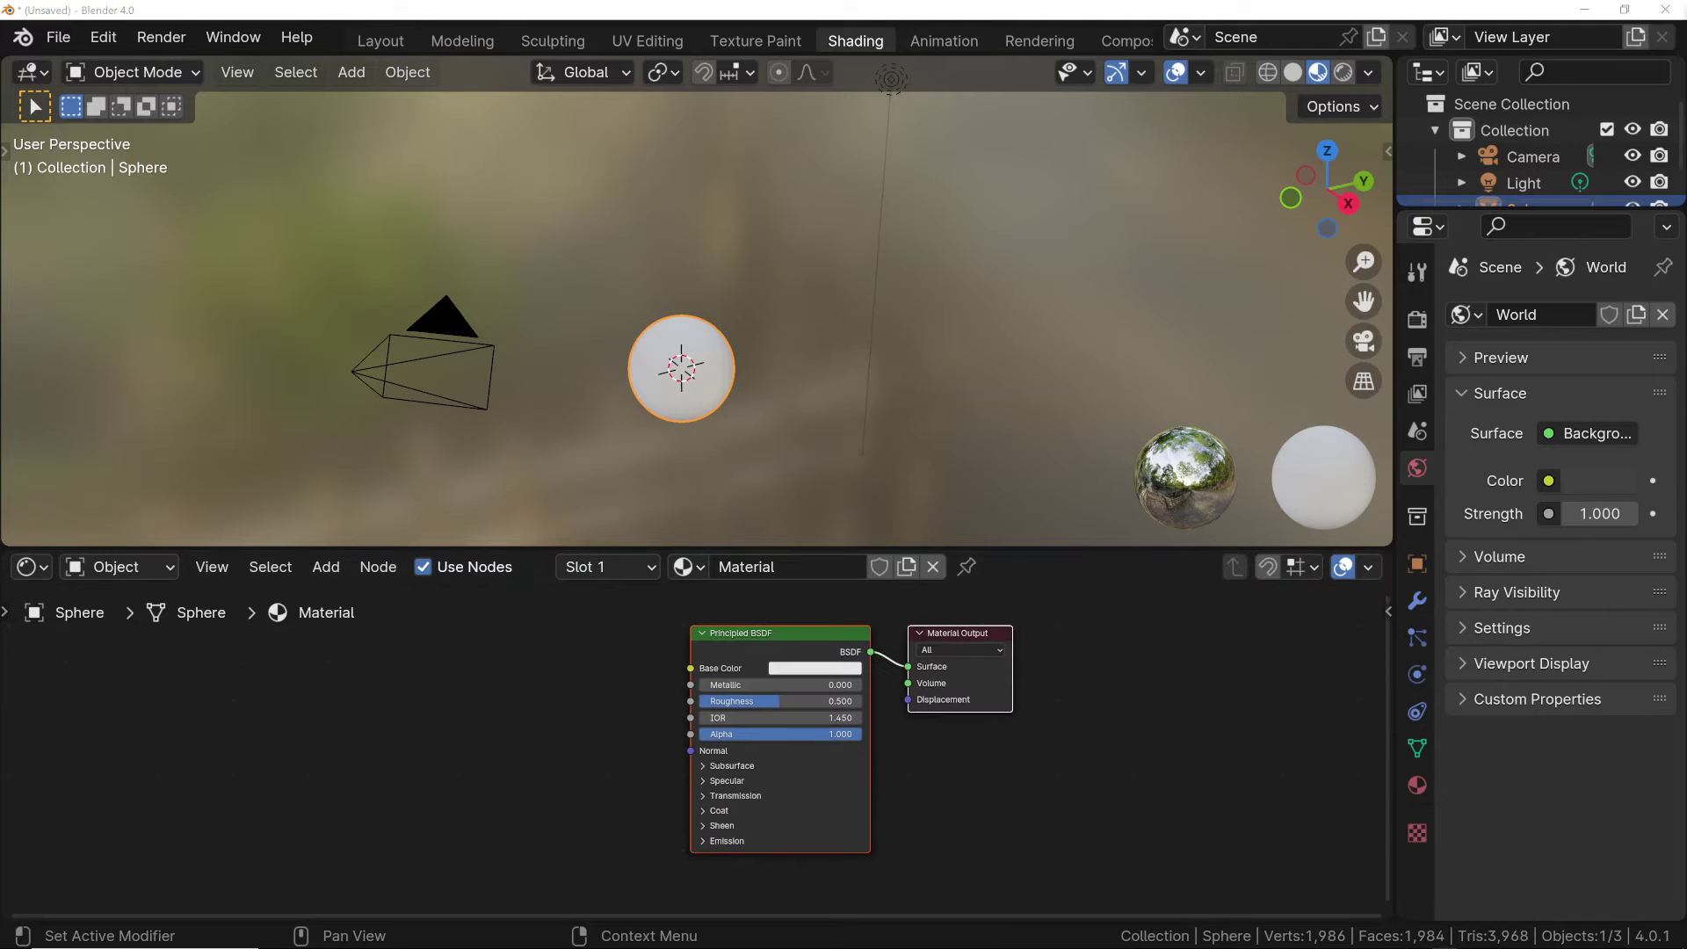
Step: Delete the Principled BSDF node and add a Color Attribute node that uses the color layer Attribute
left_click(739, 629)
key("x")
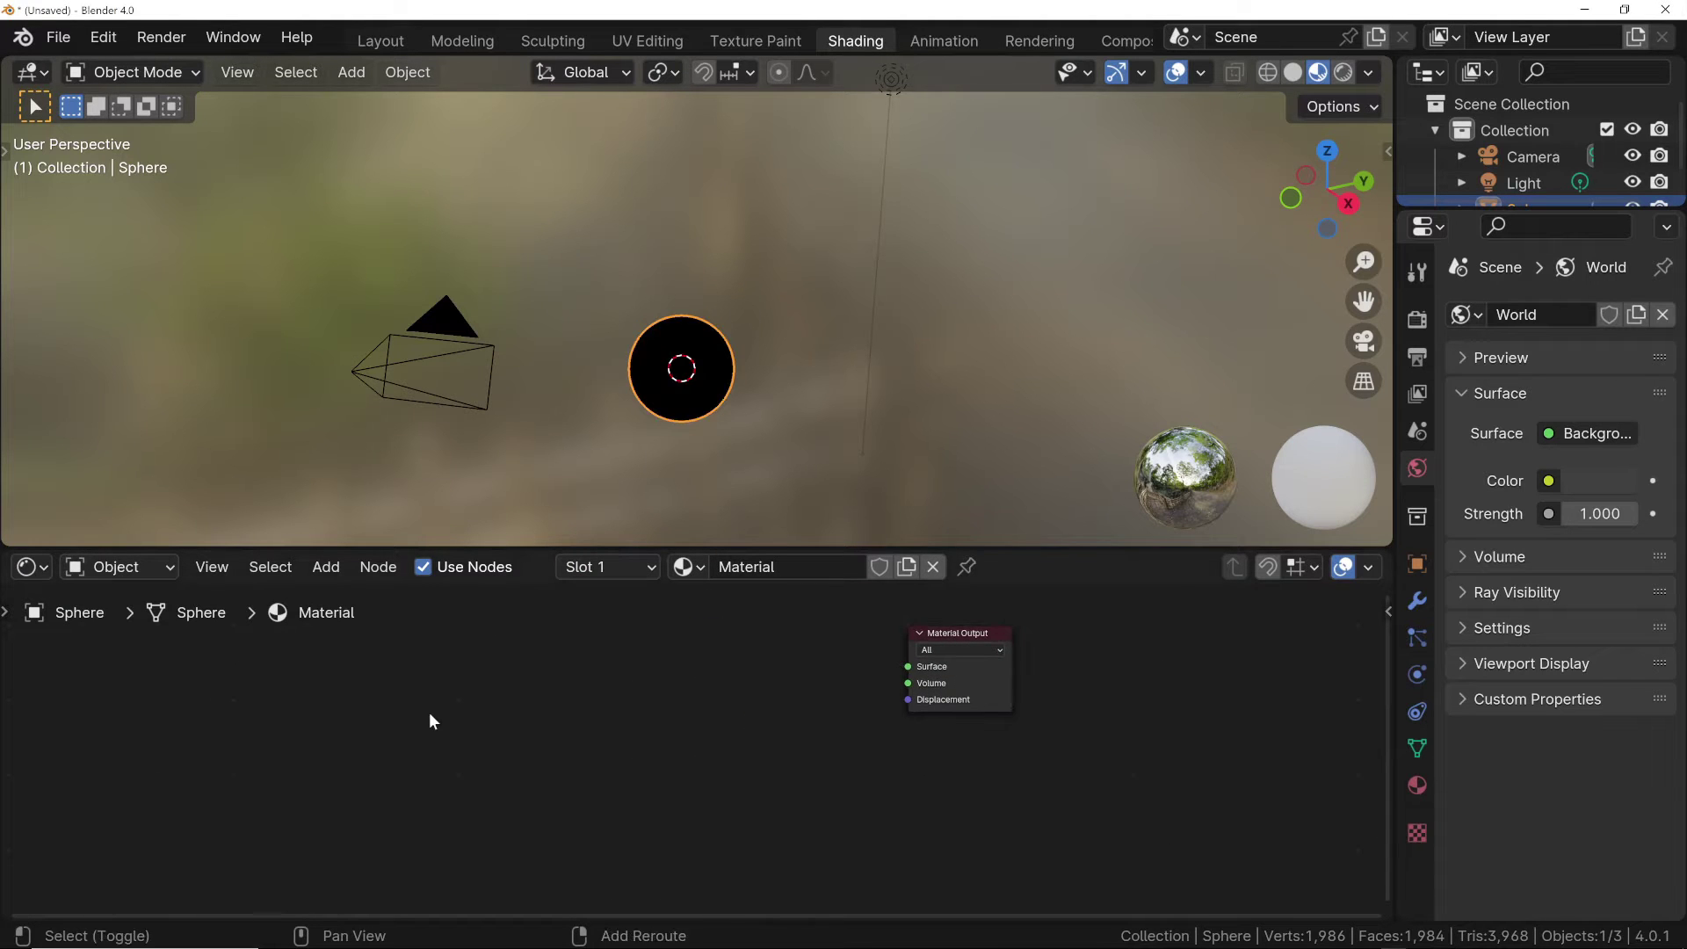
key("shift+a")
mouse_move(362, 657)
left_click(569, 265)
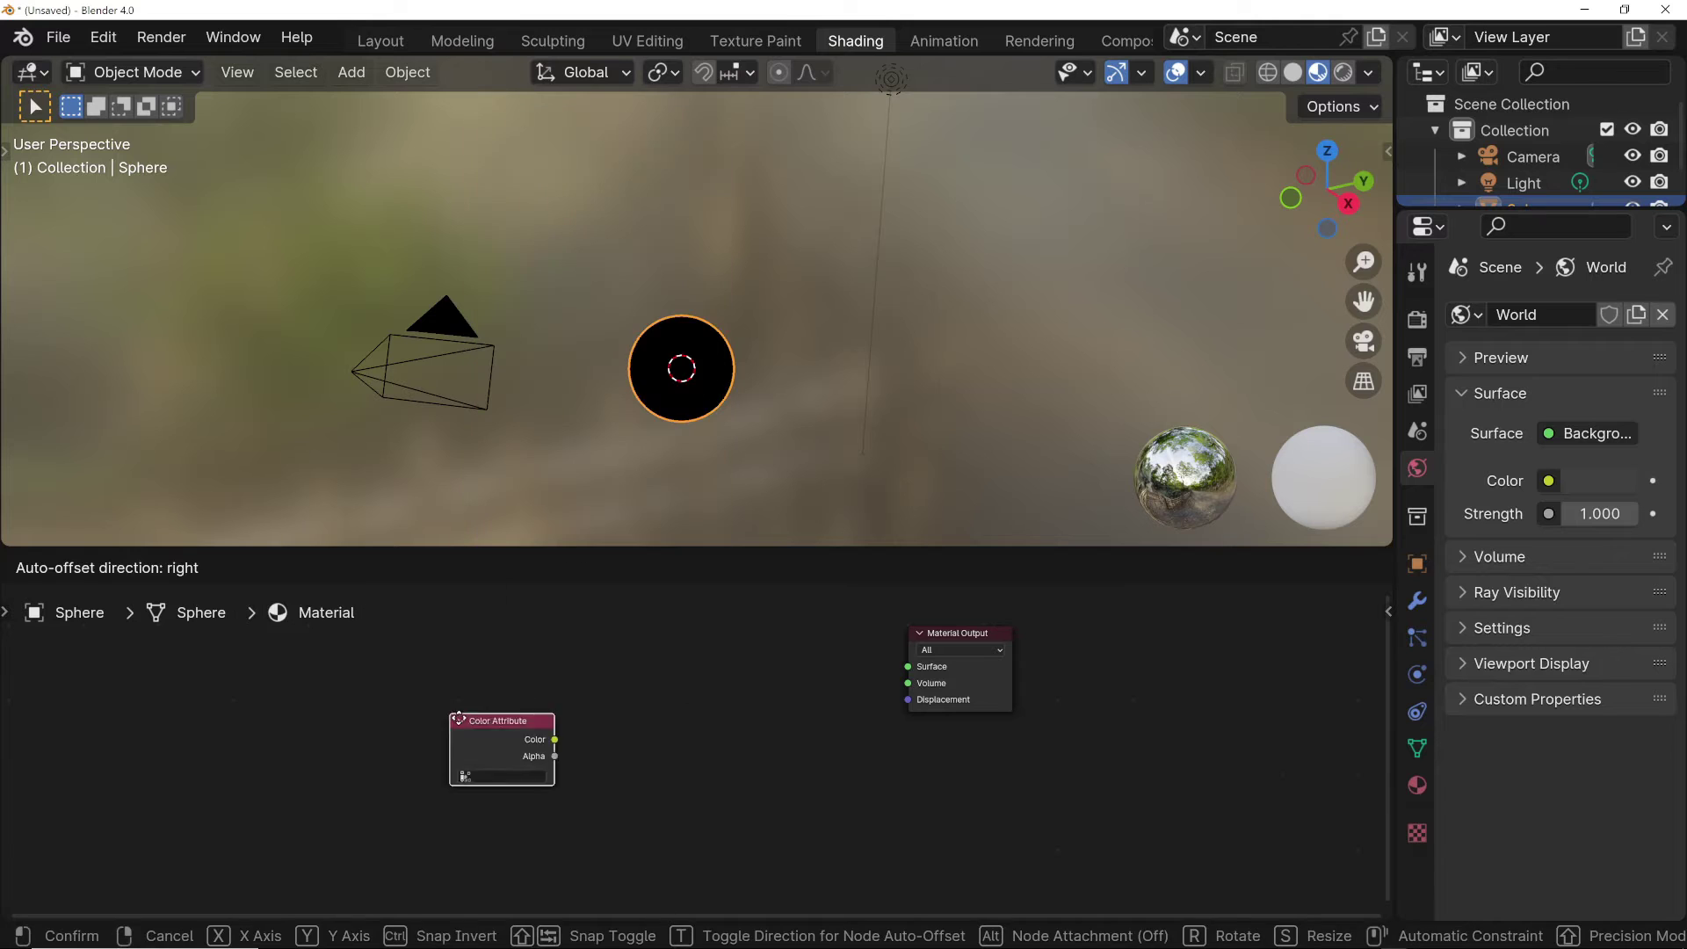
left_click(477, 680)
left_click(527, 738)
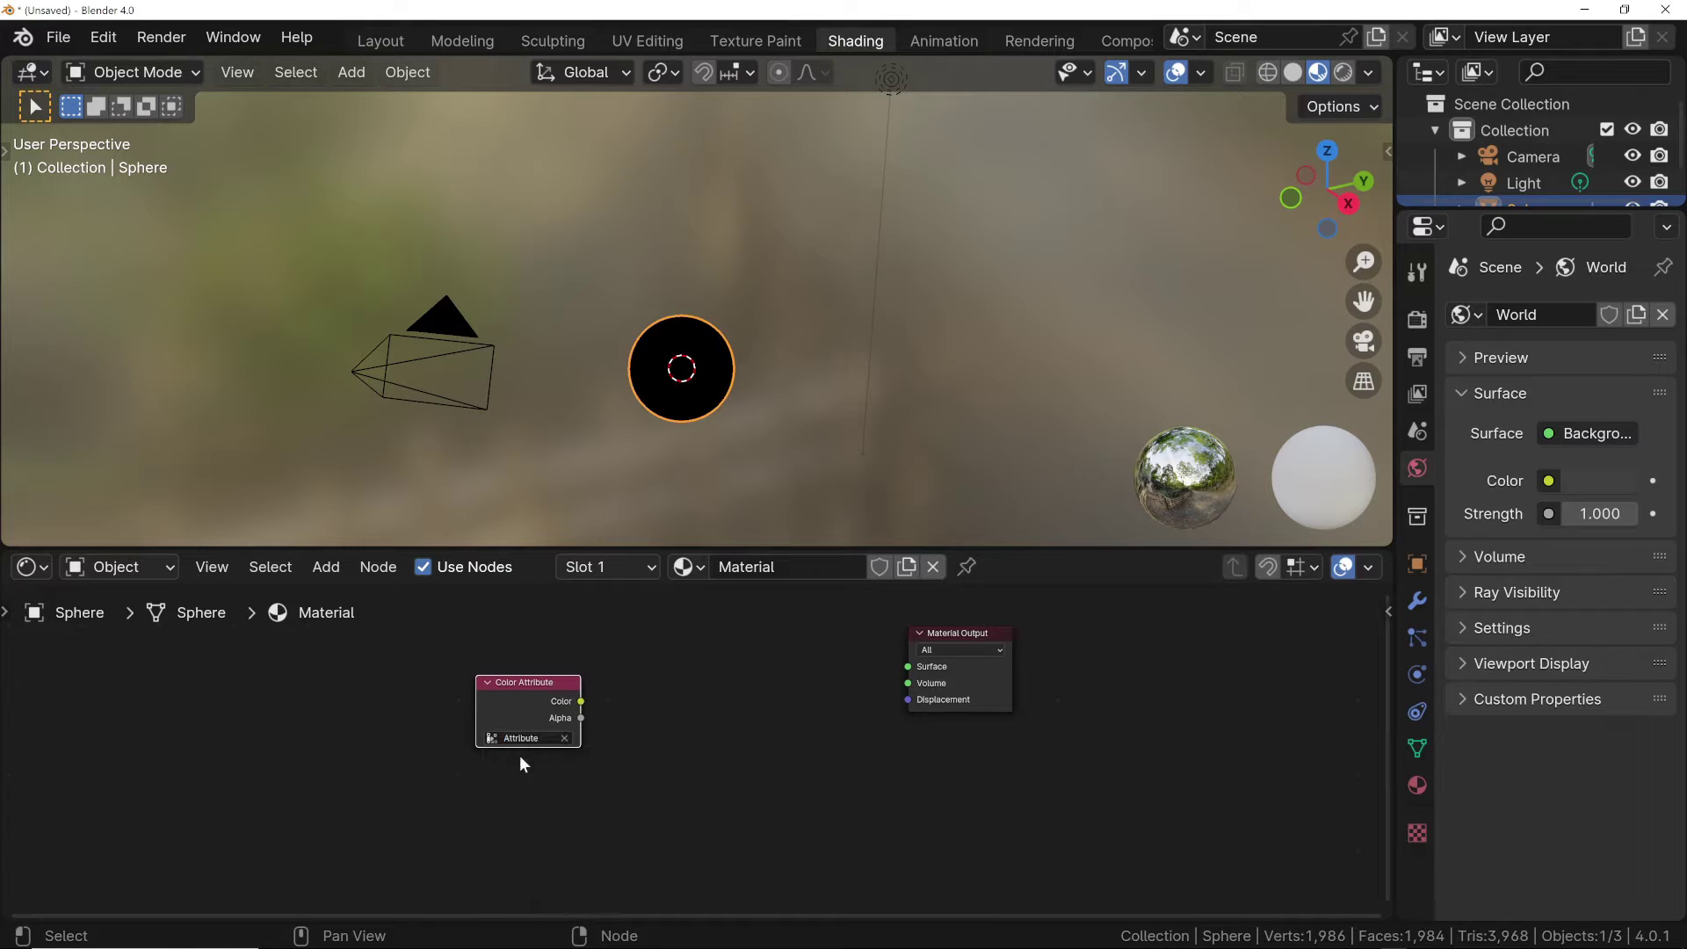
Step: Add a Diffuse BSDF node below the Color Attribute node and place a duplicate of it above
scroll(511, 742, "up", 2)
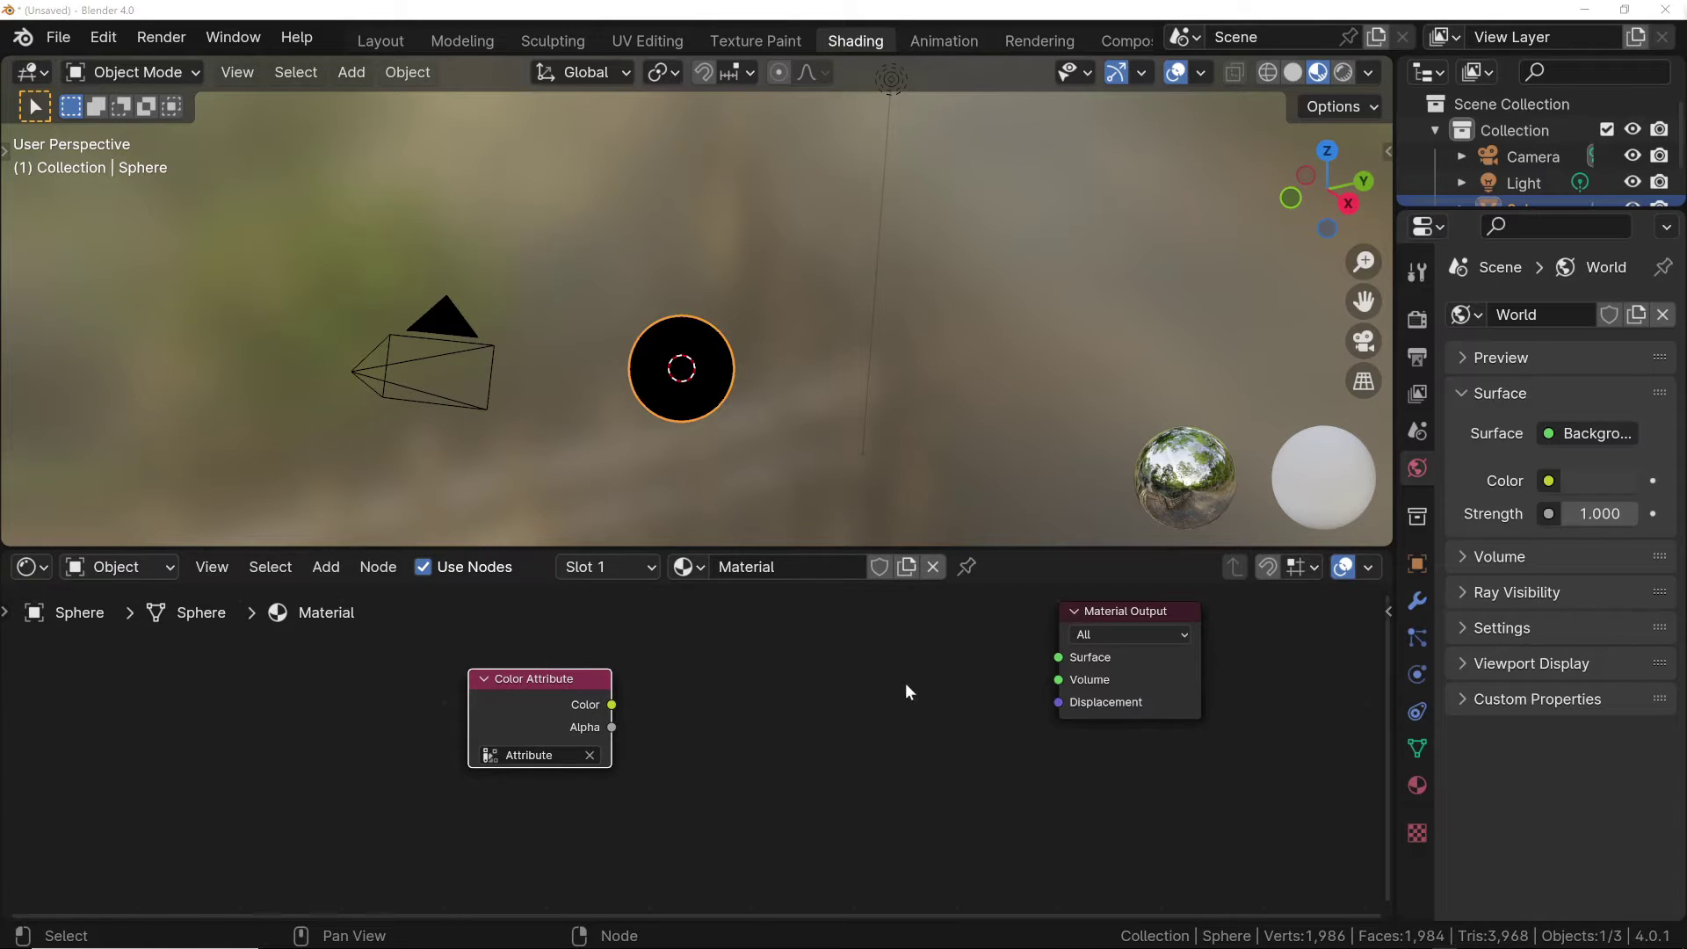
scroll(671, 778, "down", 2)
key("shift+a")
mouse_move(671, 778)
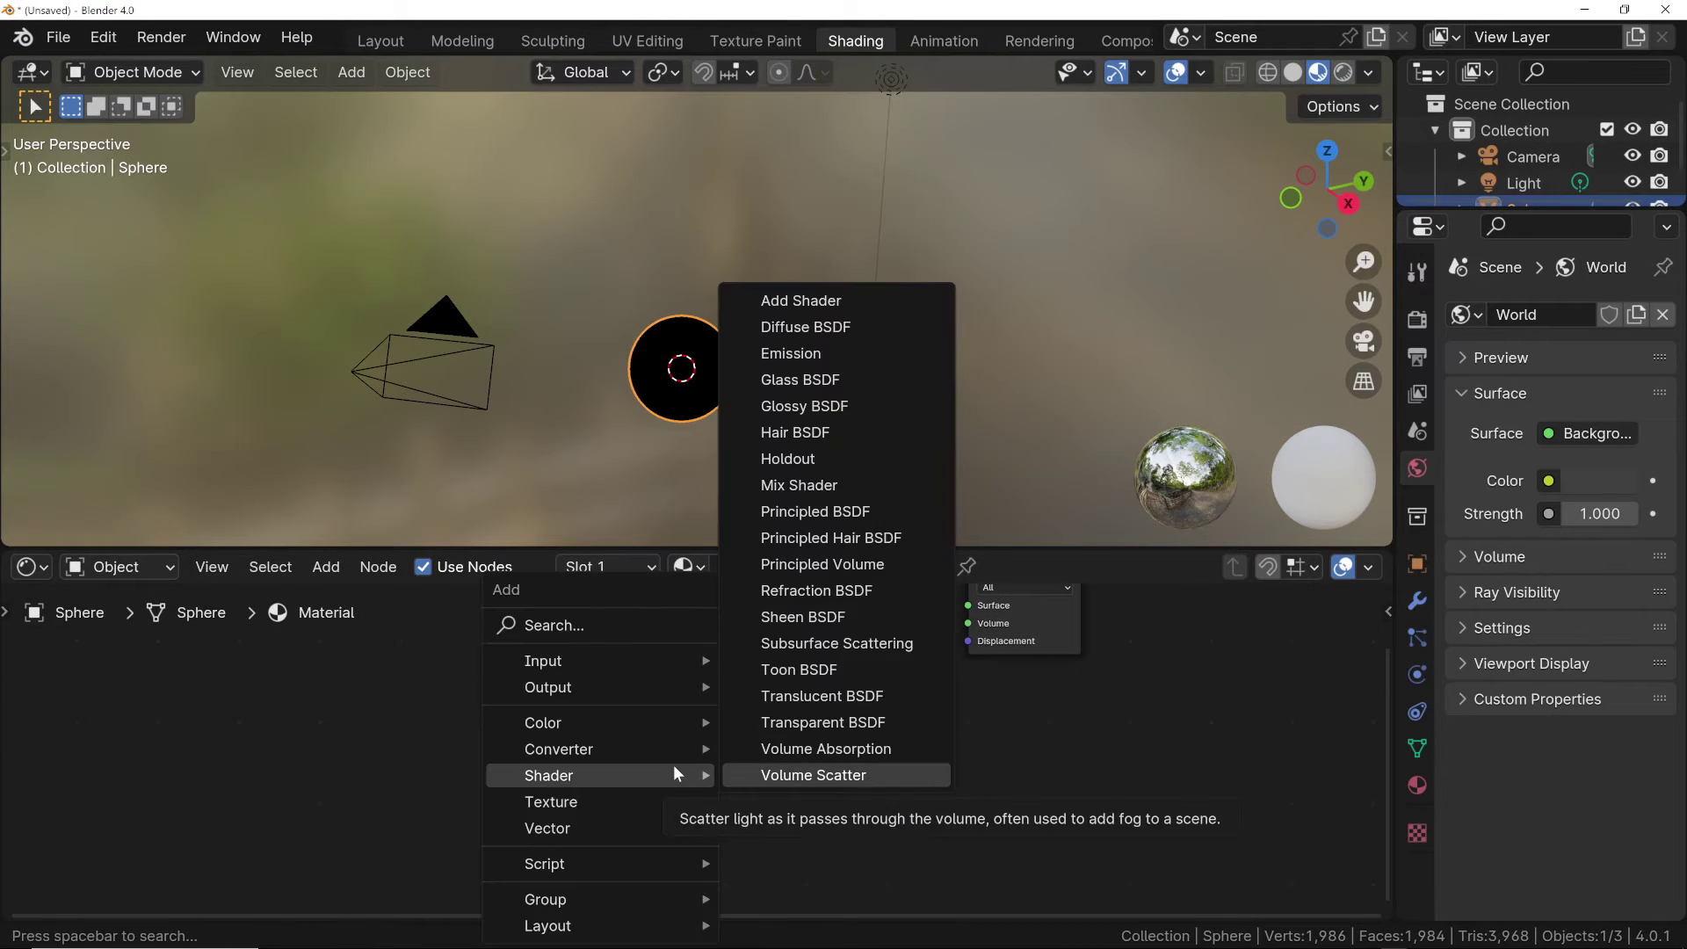
left_click(795, 327)
left_click(676, 791)
key("shift+d")
left_click(676, 657)
Step: Color the lower Diffuse BSDF node red and the upper one green
left_click(727, 832)
left_click(769, 705)
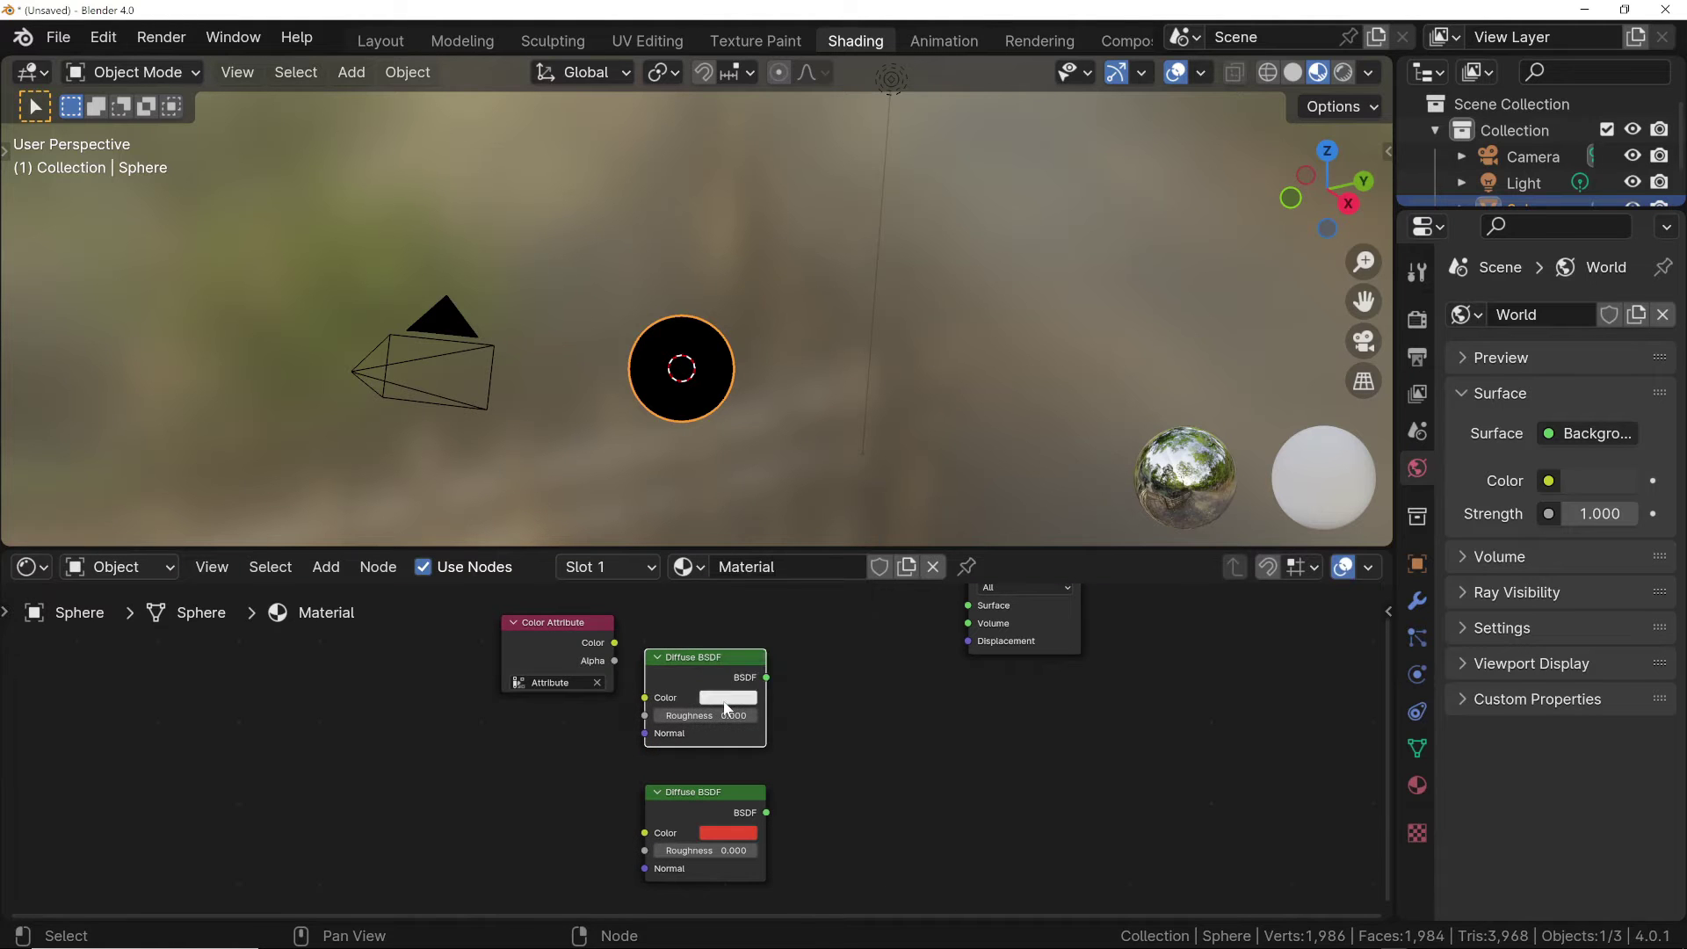
left_click(726, 698)
Step: Add a Mix Shader node and connect the green Diffuse BSDF to its first shader input and the red one to its second
key("shift+a")
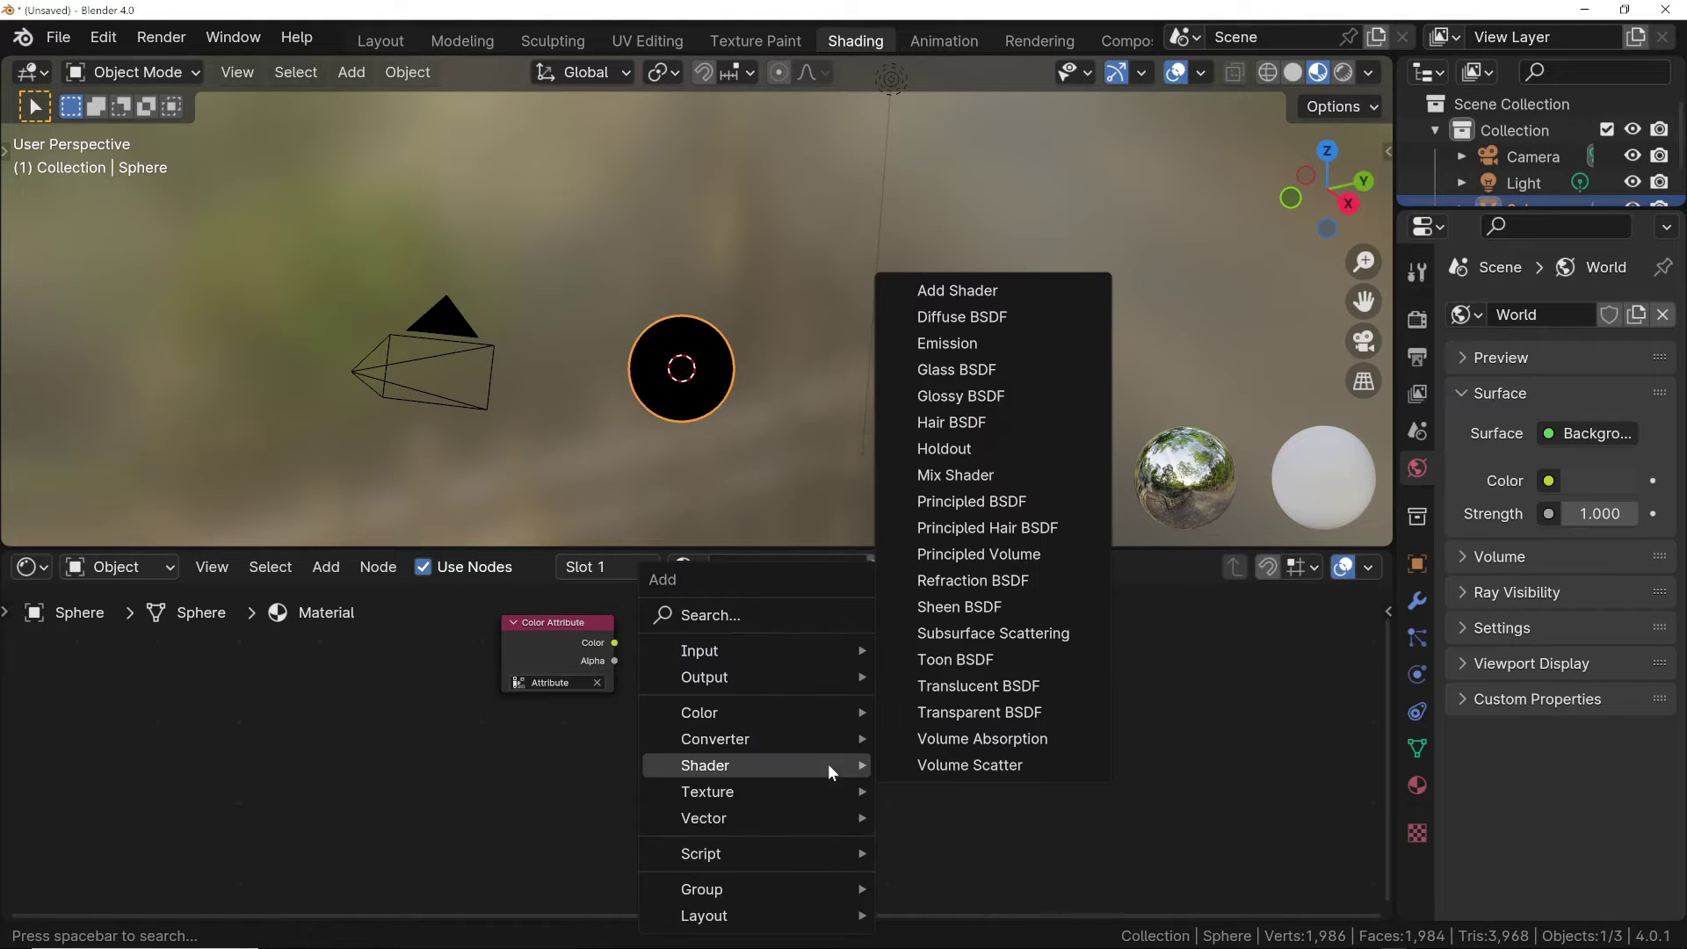
left_click(963, 474)
left_click(842, 724)
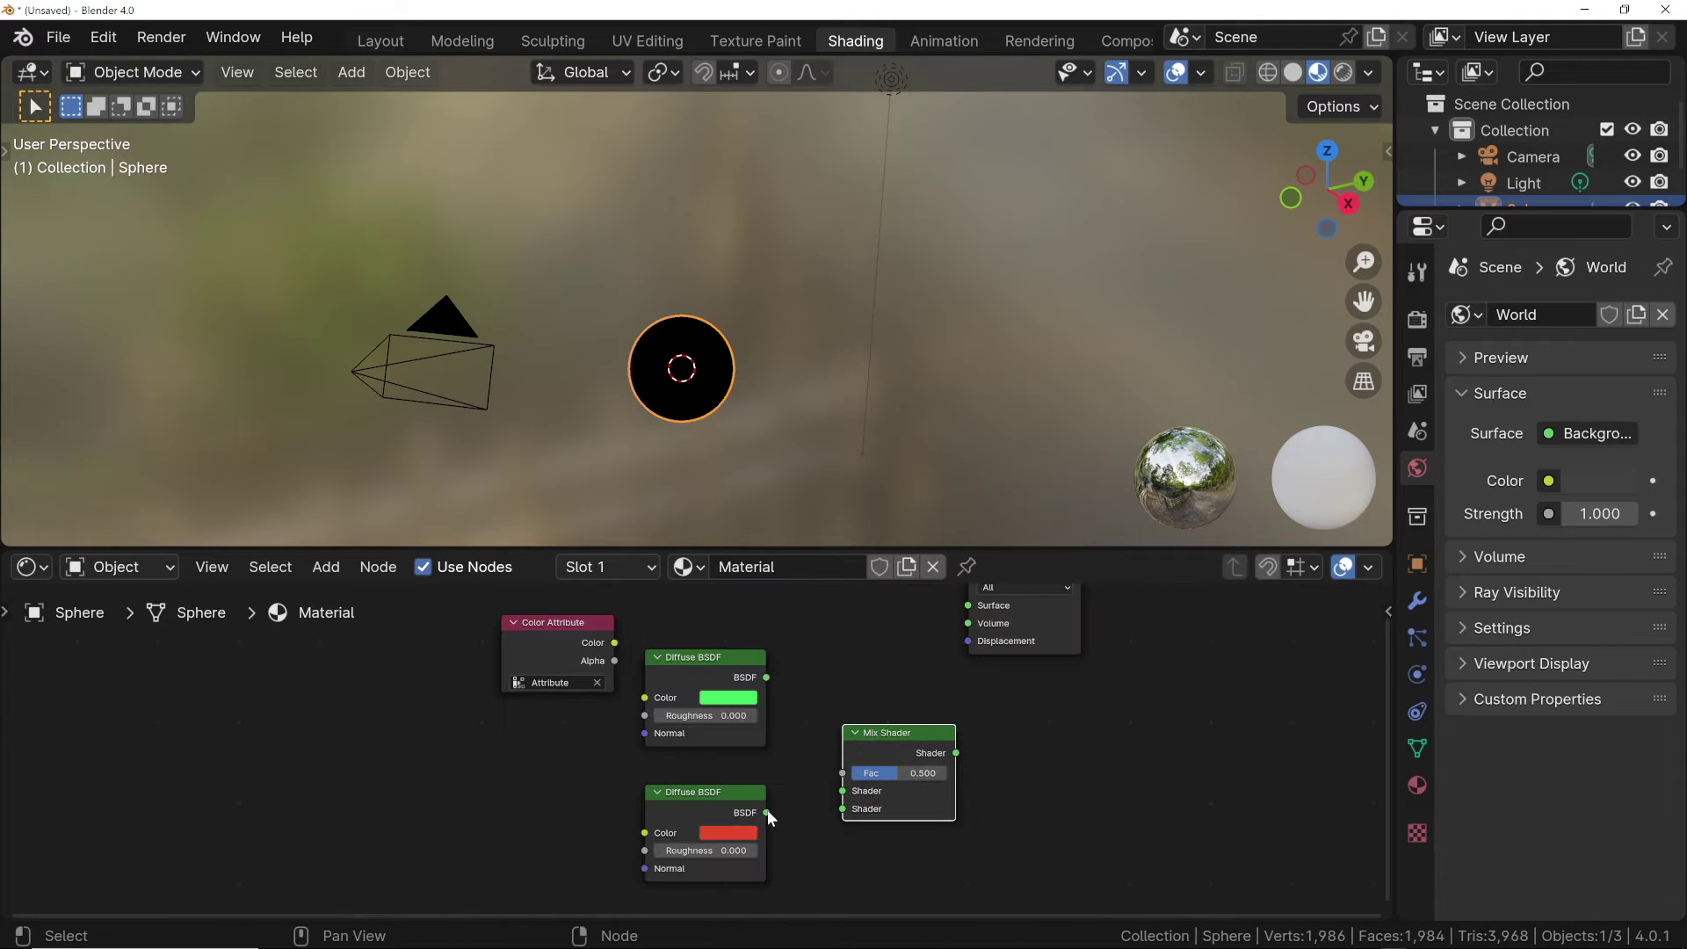
left_click_drag(767, 811, 842, 808)
left_click_drag(767, 678, 843, 790)
middle_click_drag(815, 634, 809, 700)
left_click_drag(585, 689, 760, 643)
left_click_drag(662, 726, 581, 738)
left_click(580, 738)
left_click_drag(787, 666, 842, 820)
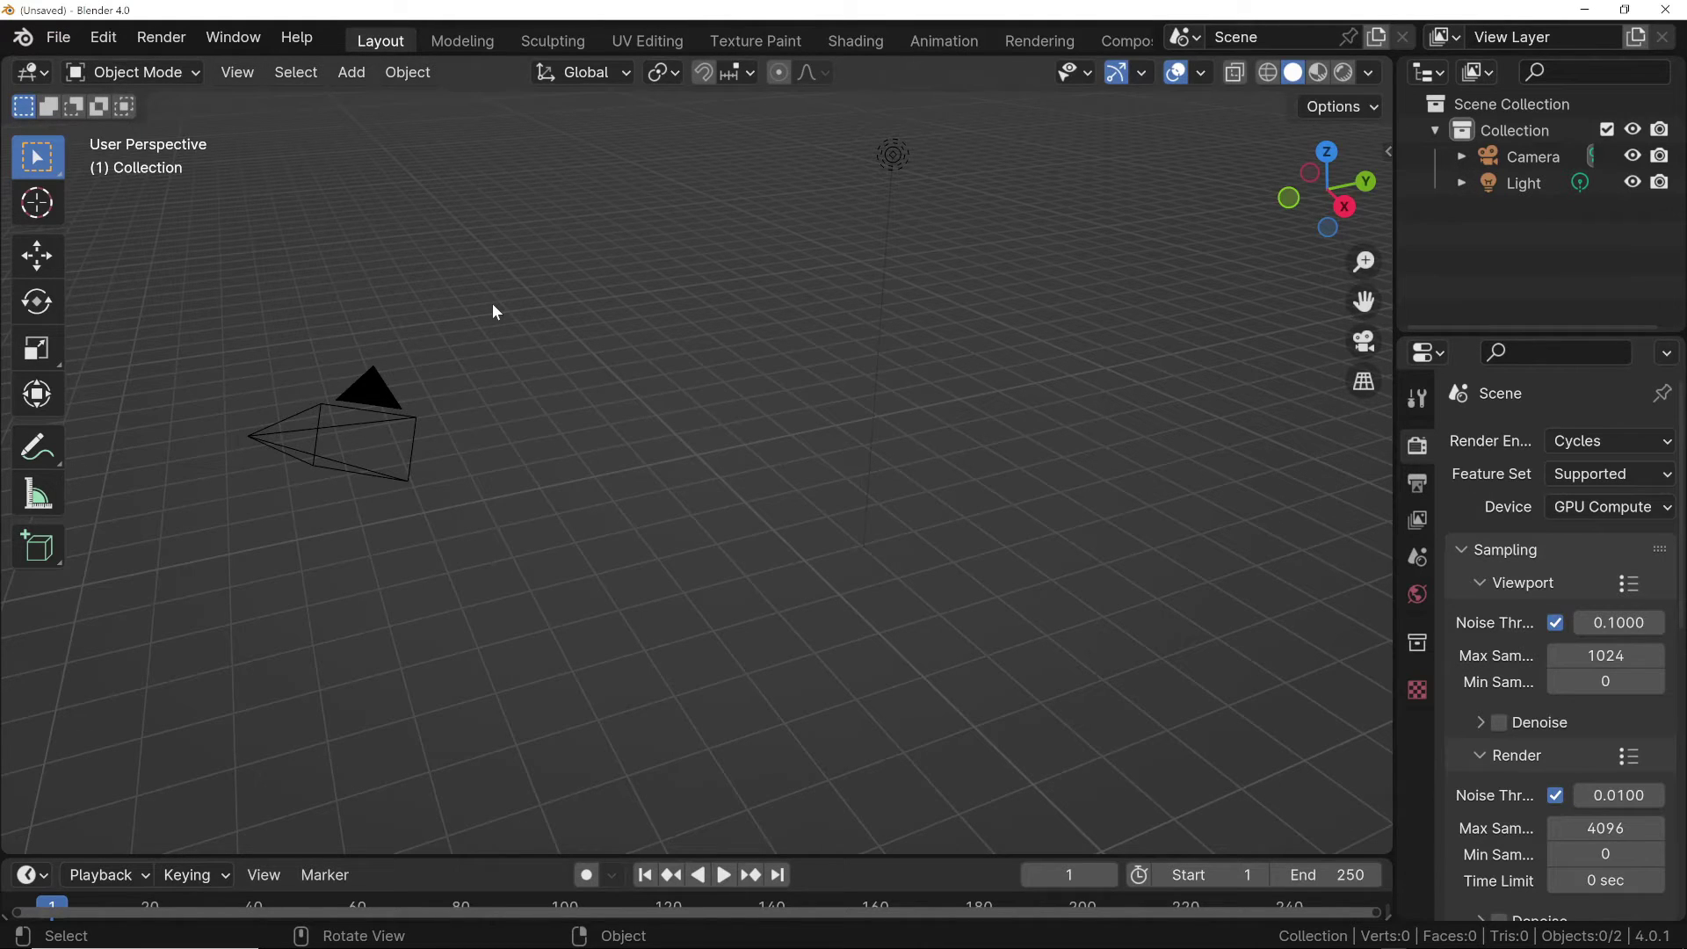
Step: Add a UV Sphere mesh to the empty scene
key("ctrl+a")
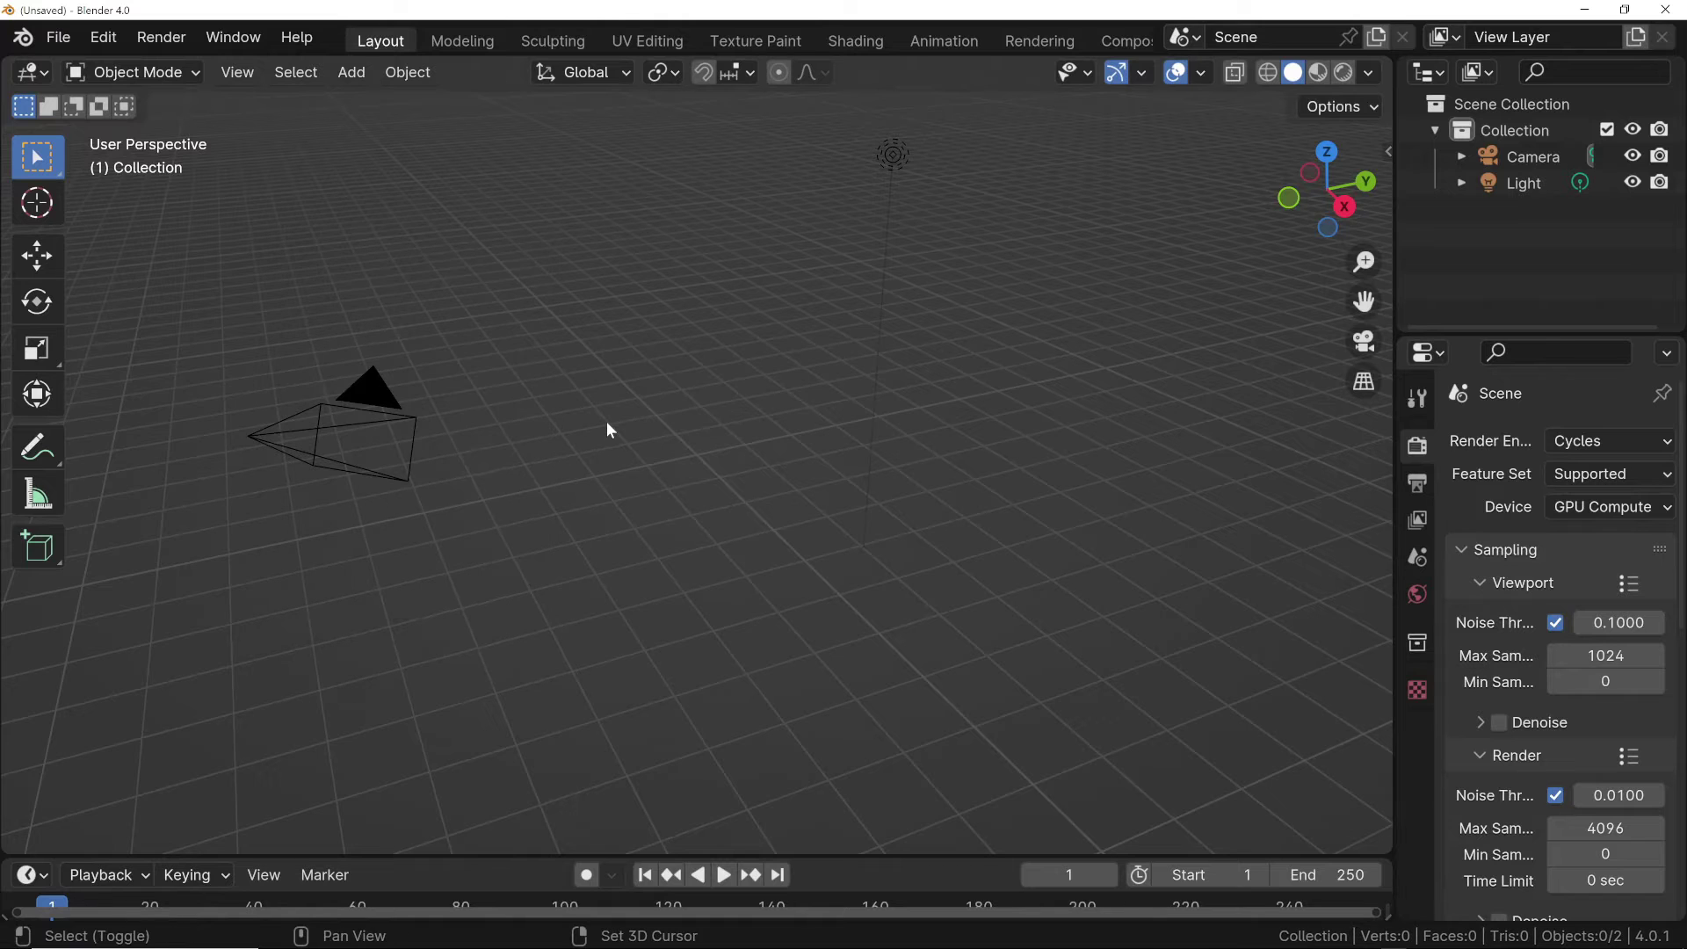
key("shift+a")
mouse_move(595, 437)
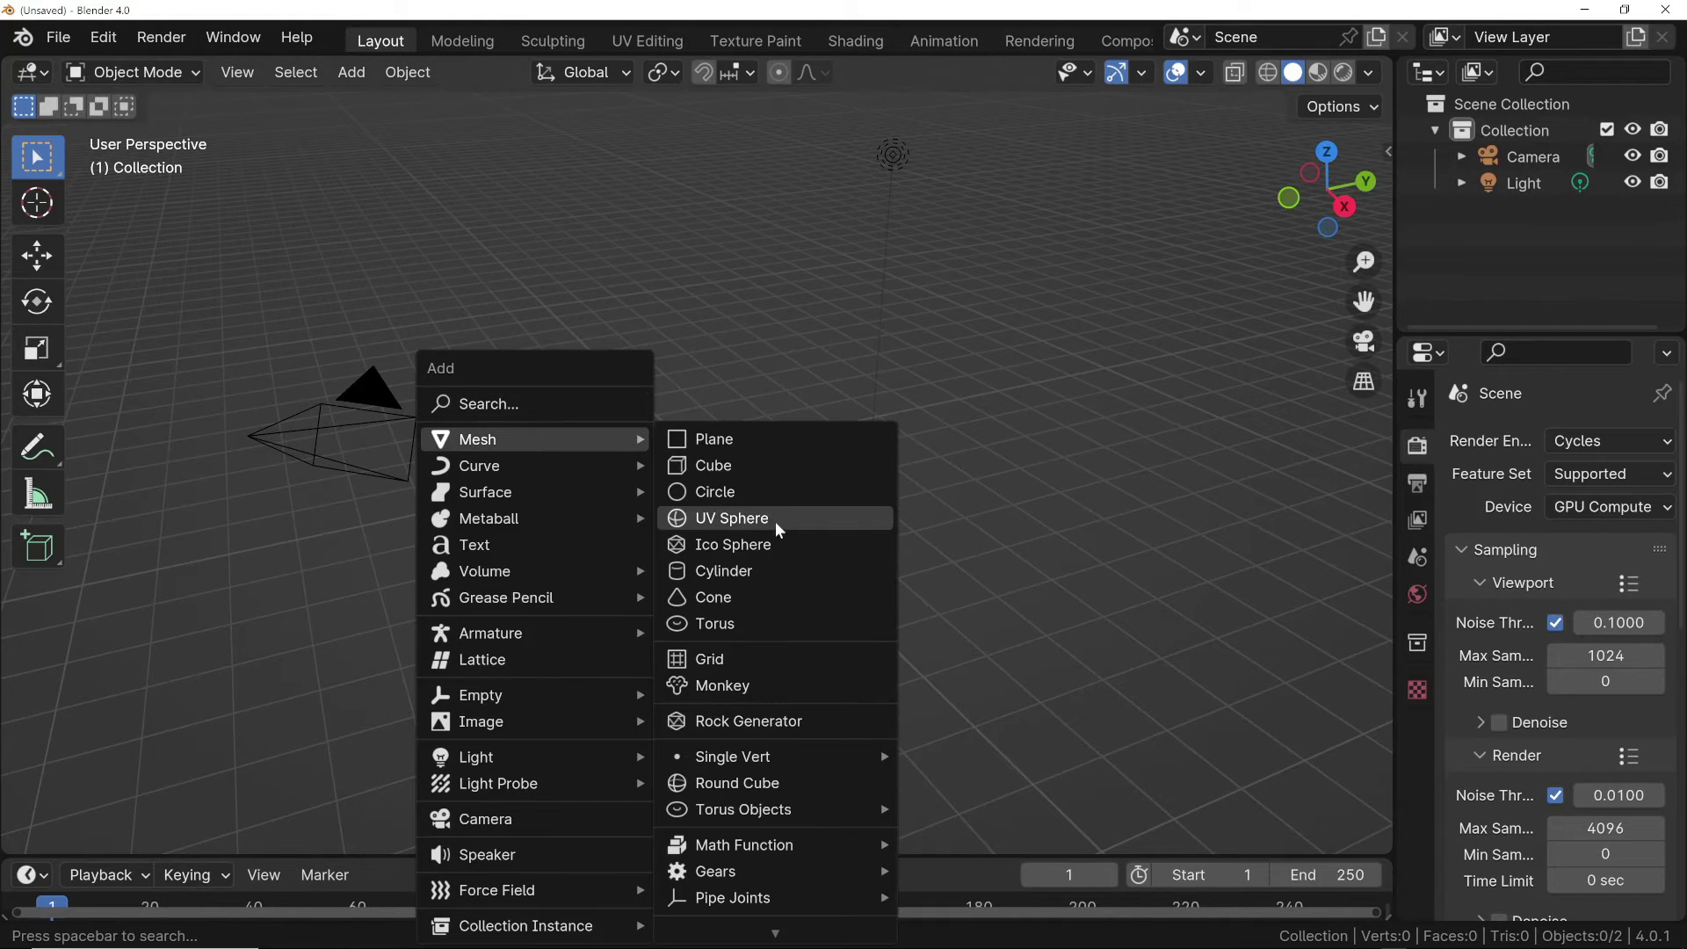
left_click(775, 520)
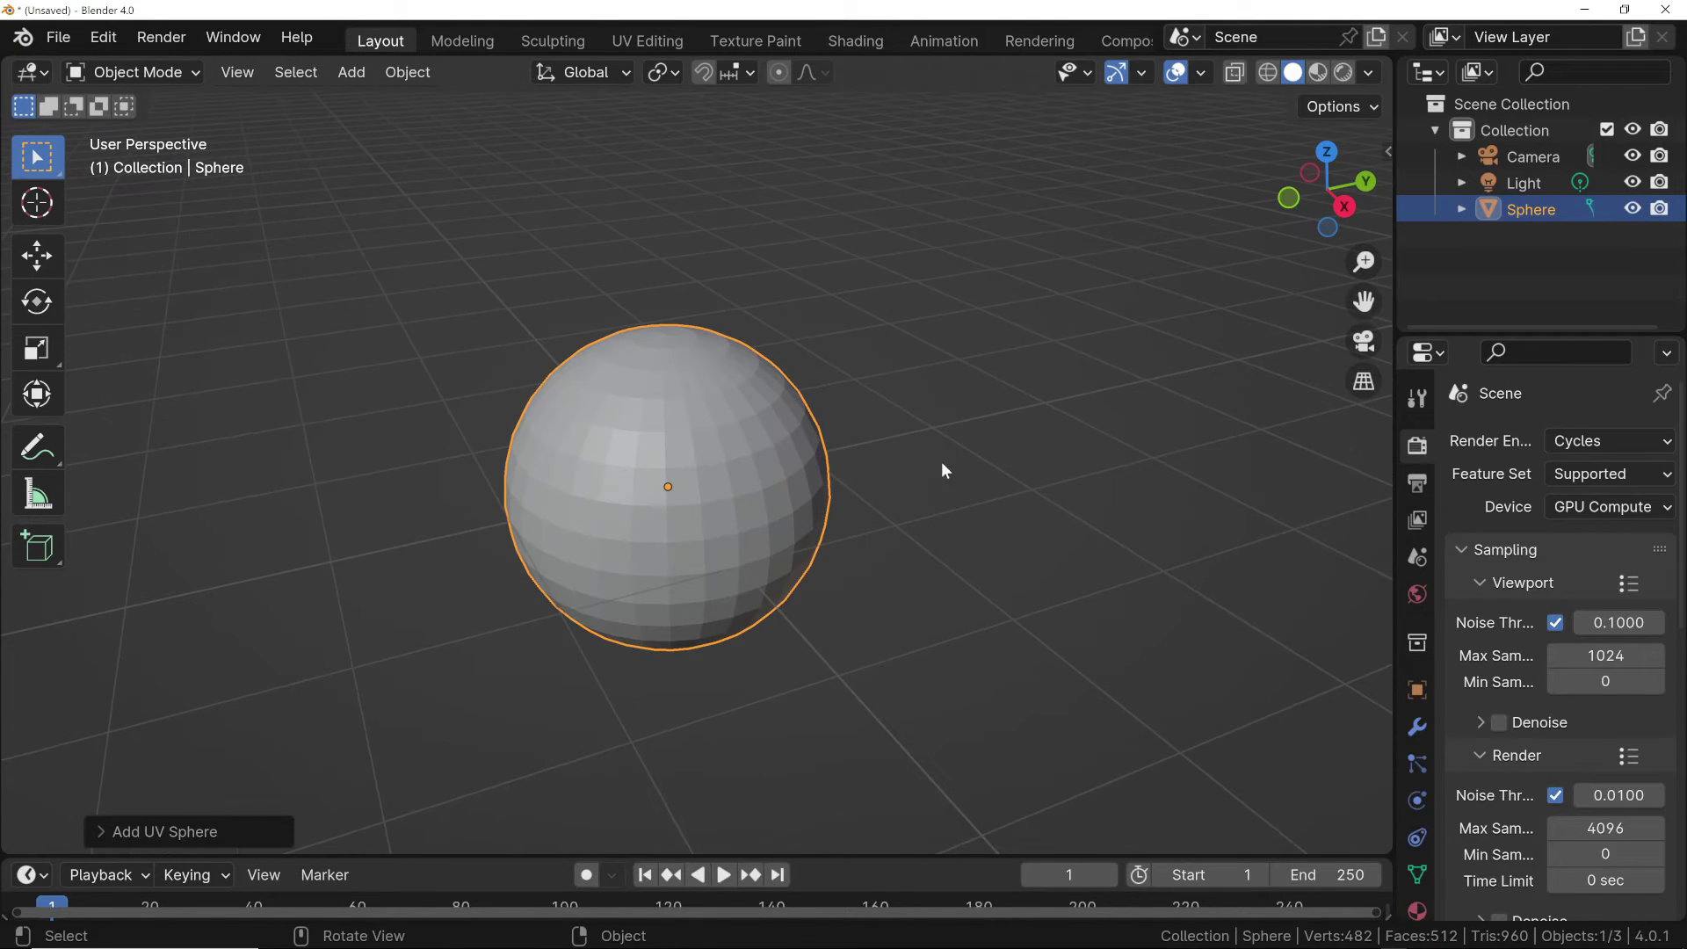
Step: Add a Subdivision Surface modifier to the sphere
left_click(1416, 727)
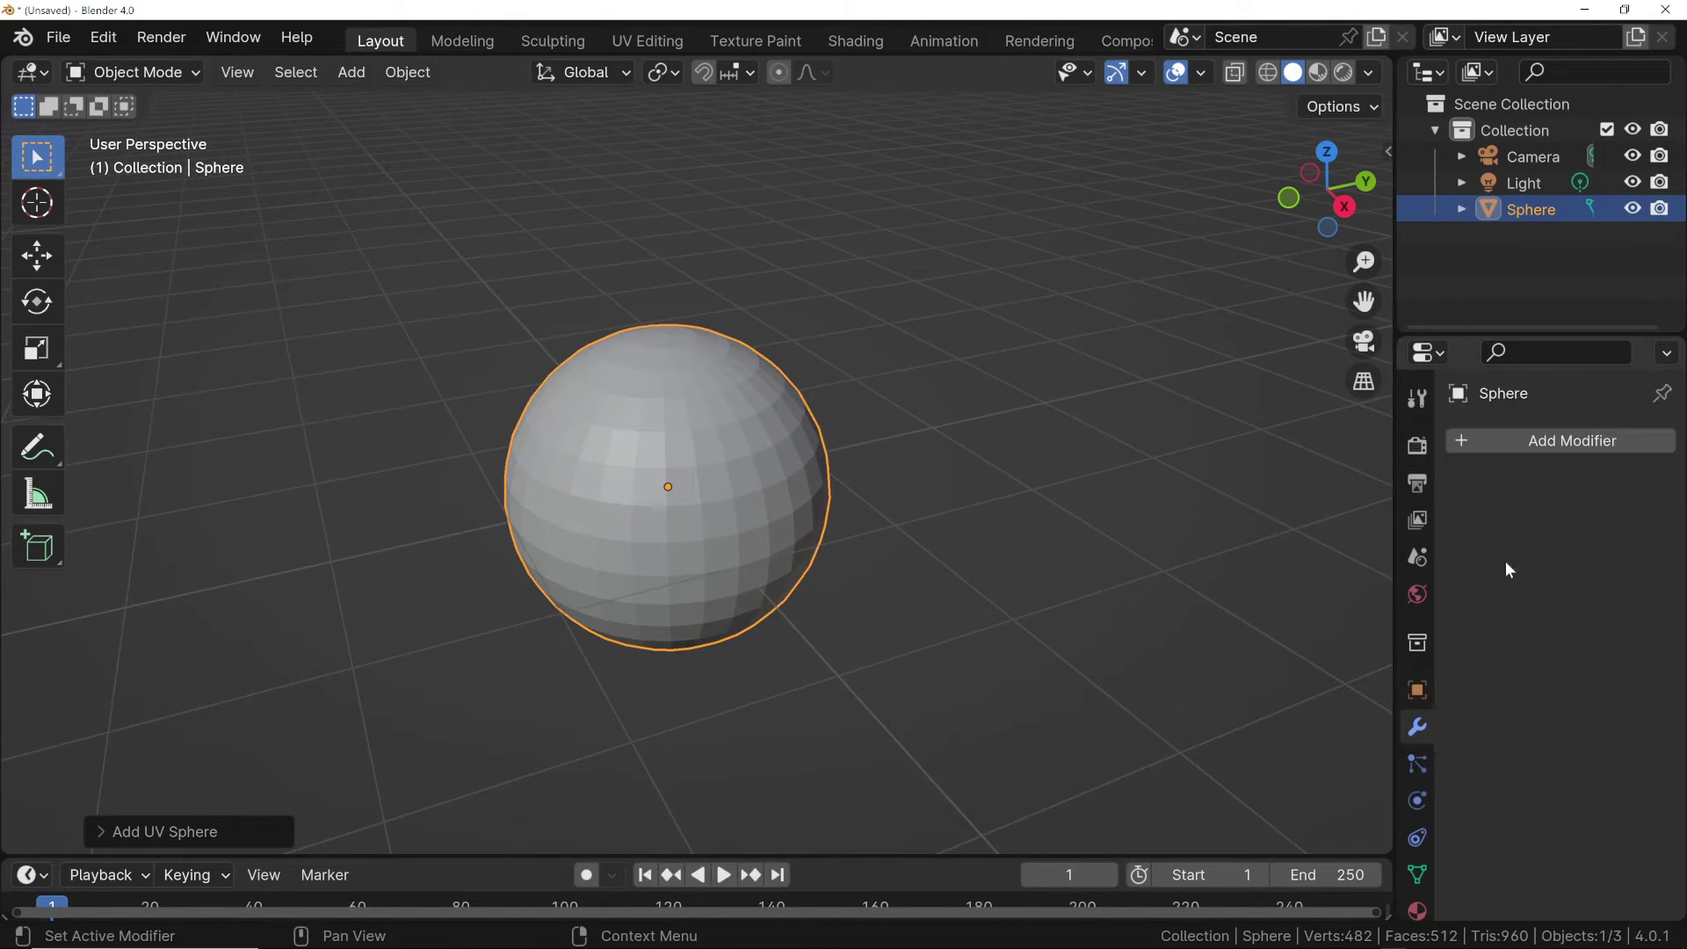
left_click(1531, 440)
mouse_move(1458, 525)
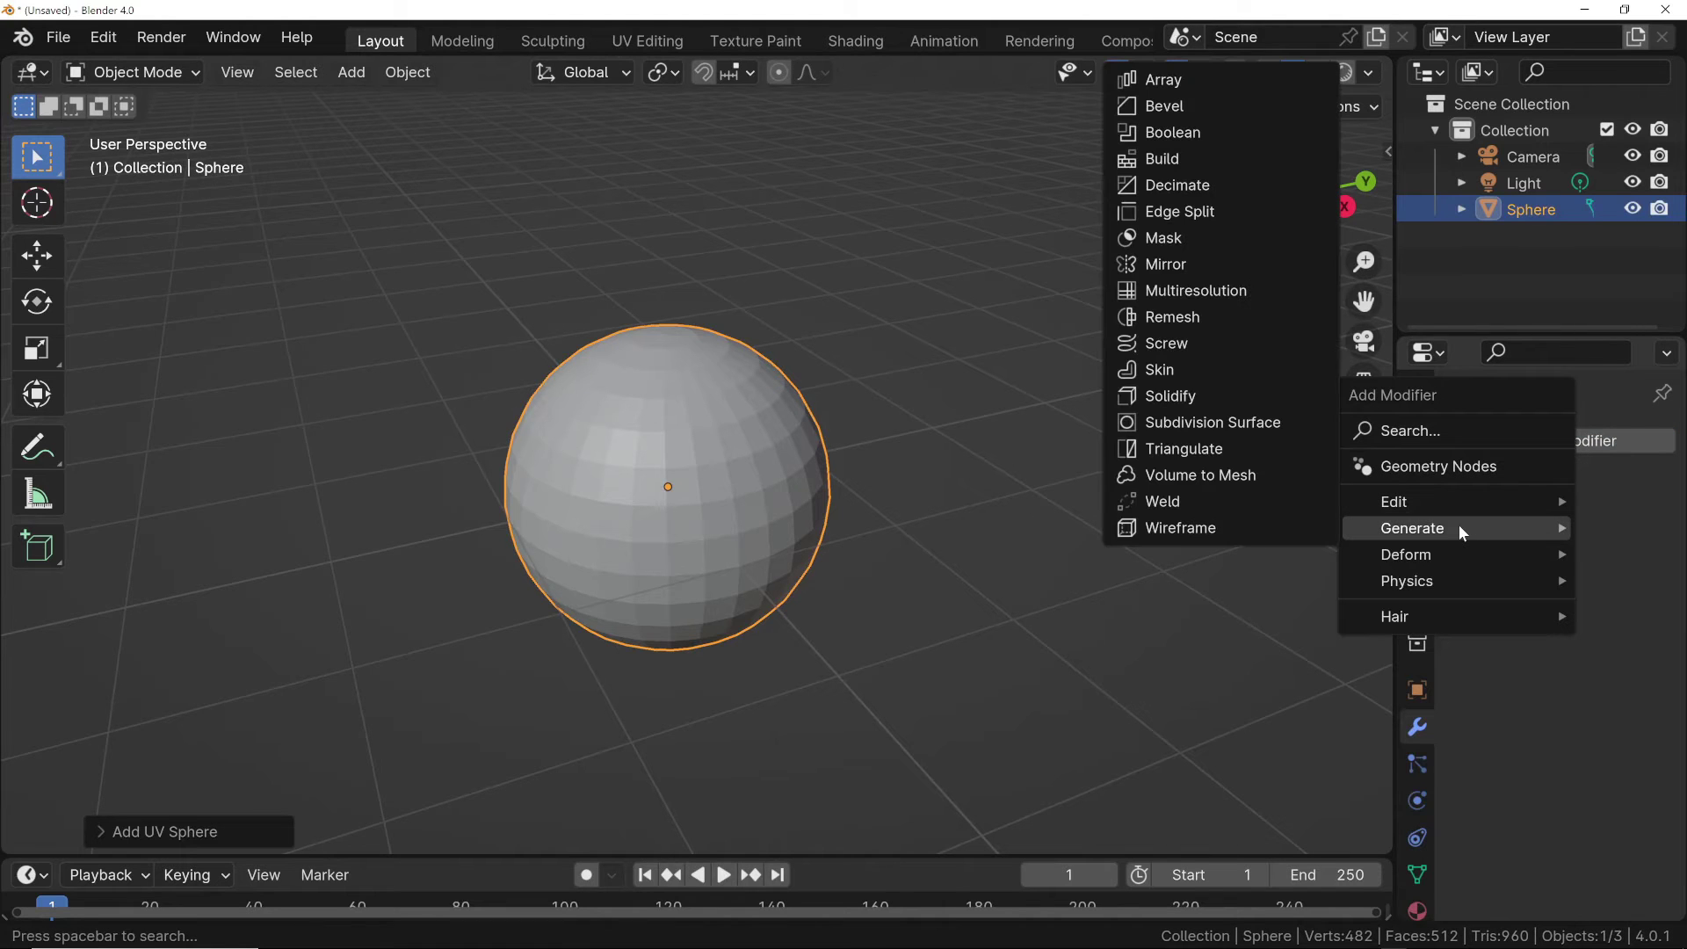
left_click(1282, 424)
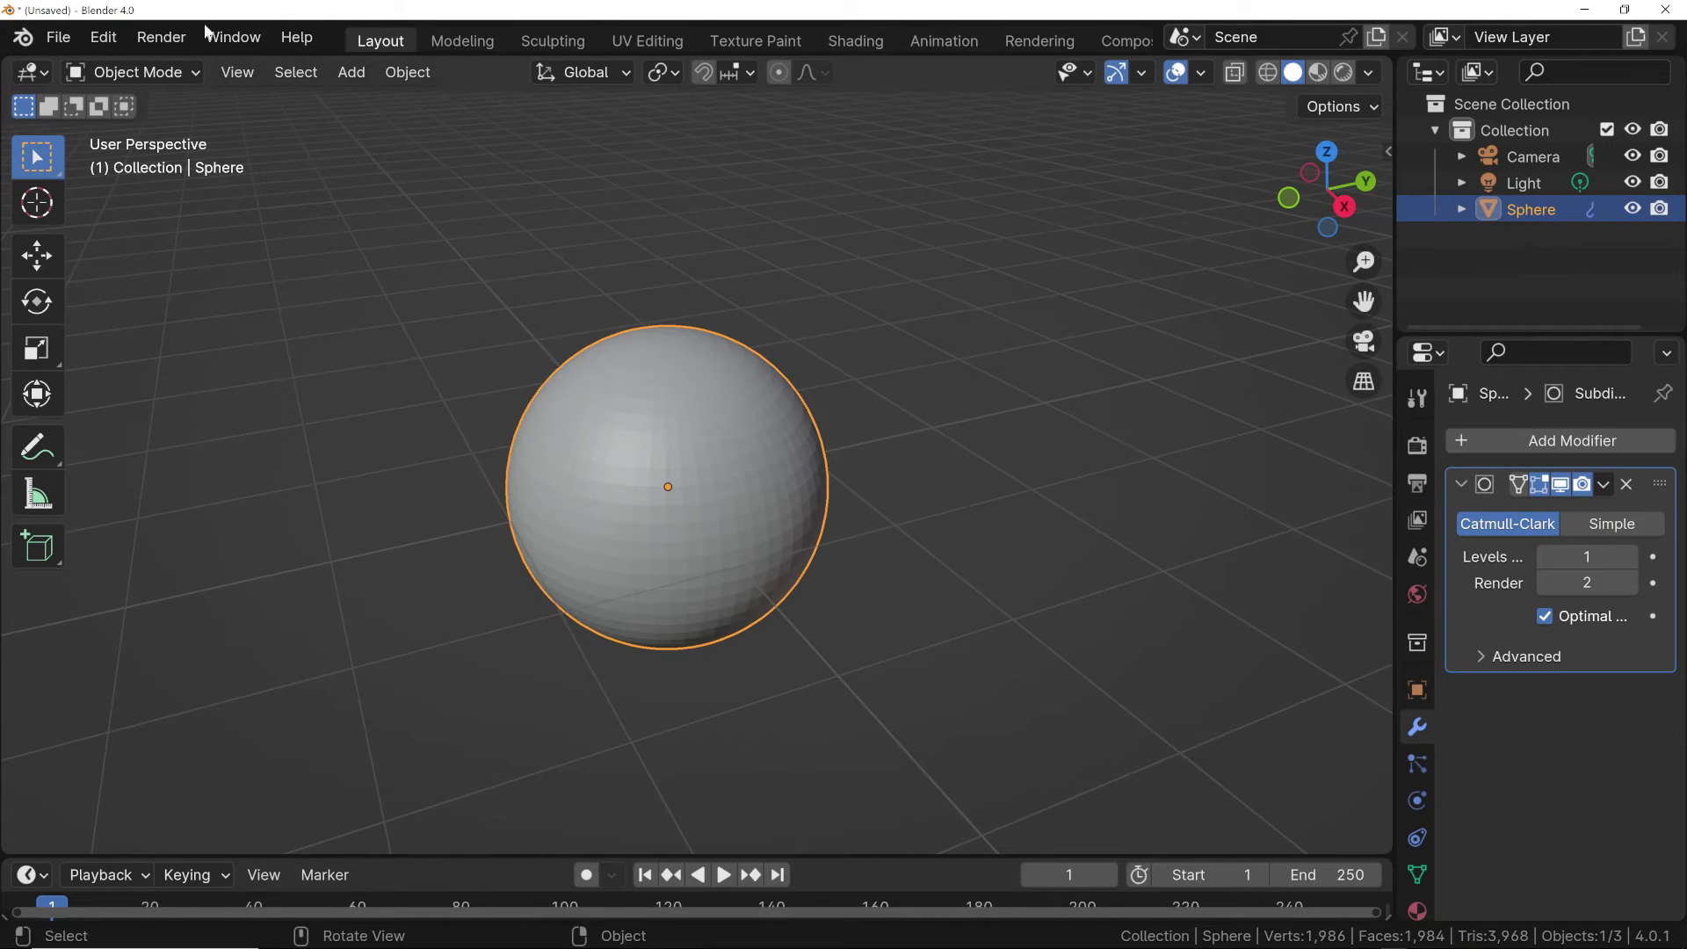
Step: Switch the sphere to Vertex Paint mode and invert its vertex colors
left_click(174, 79)
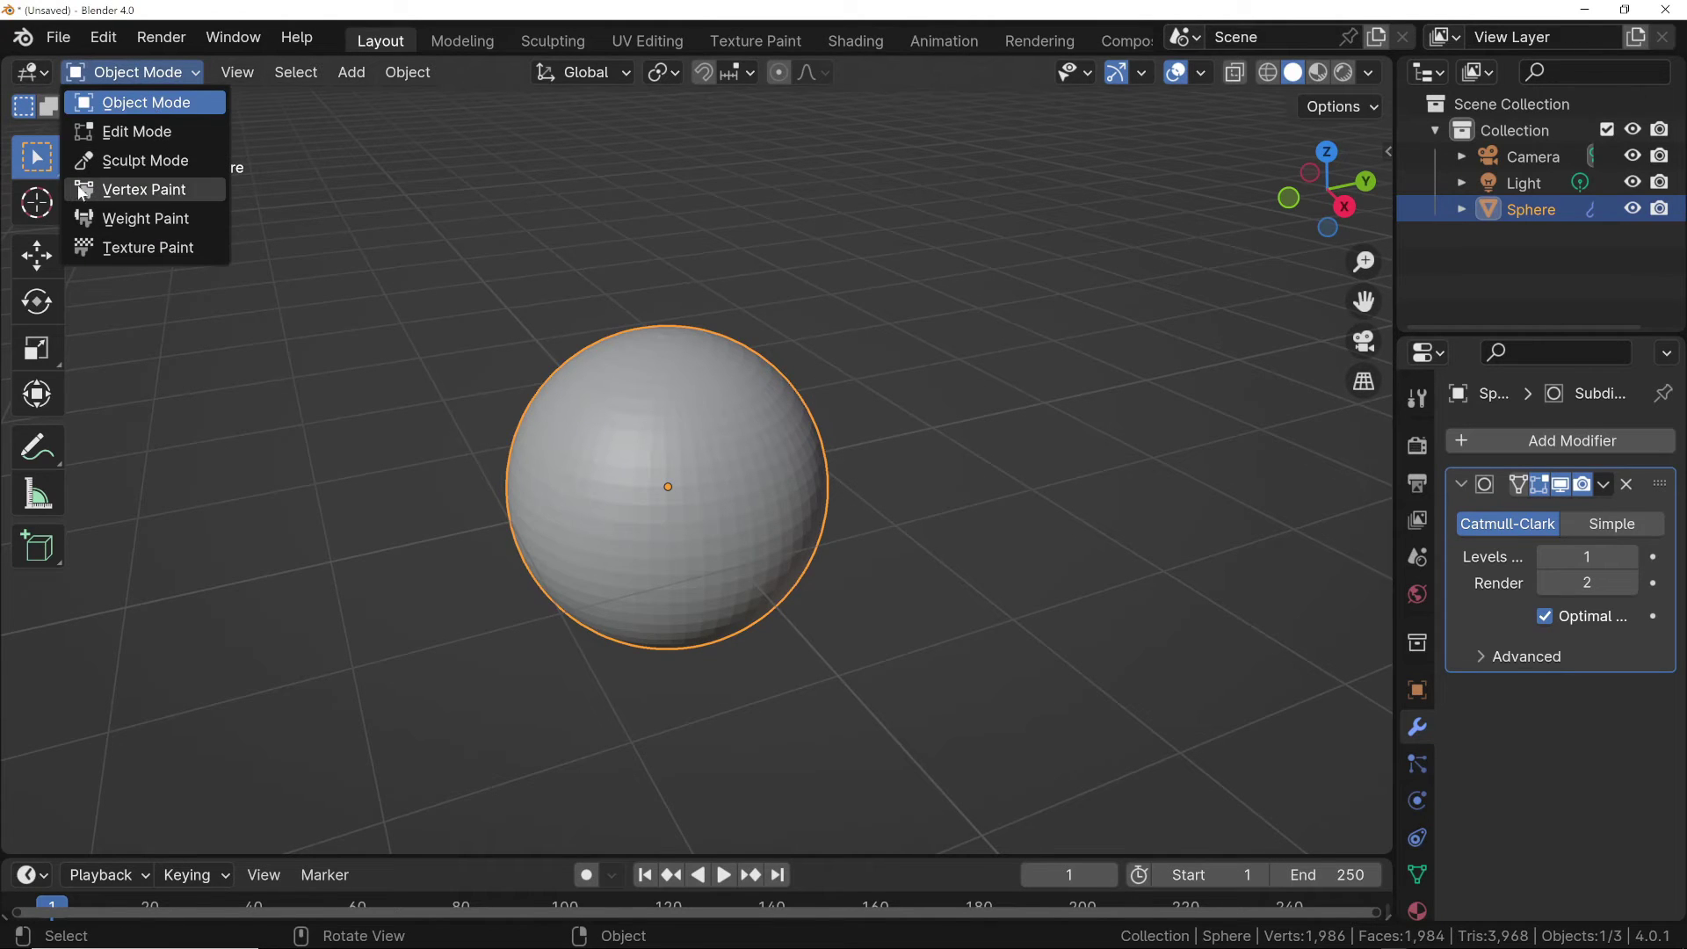
left_click(143, 190)
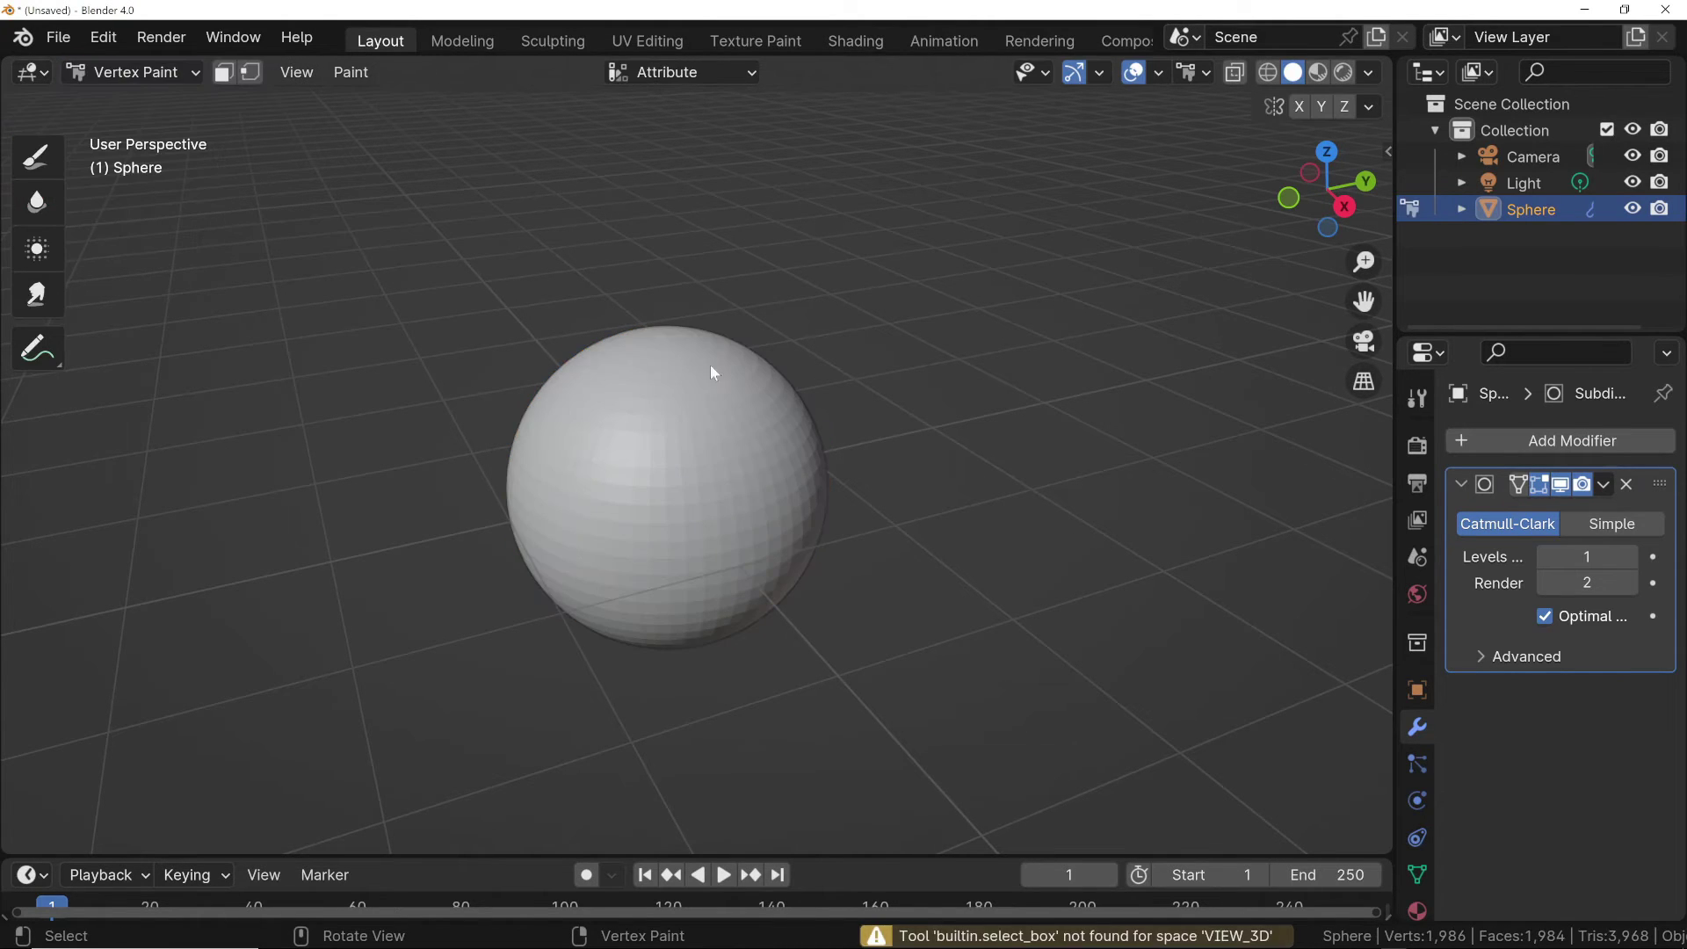
left_click(369, 72)
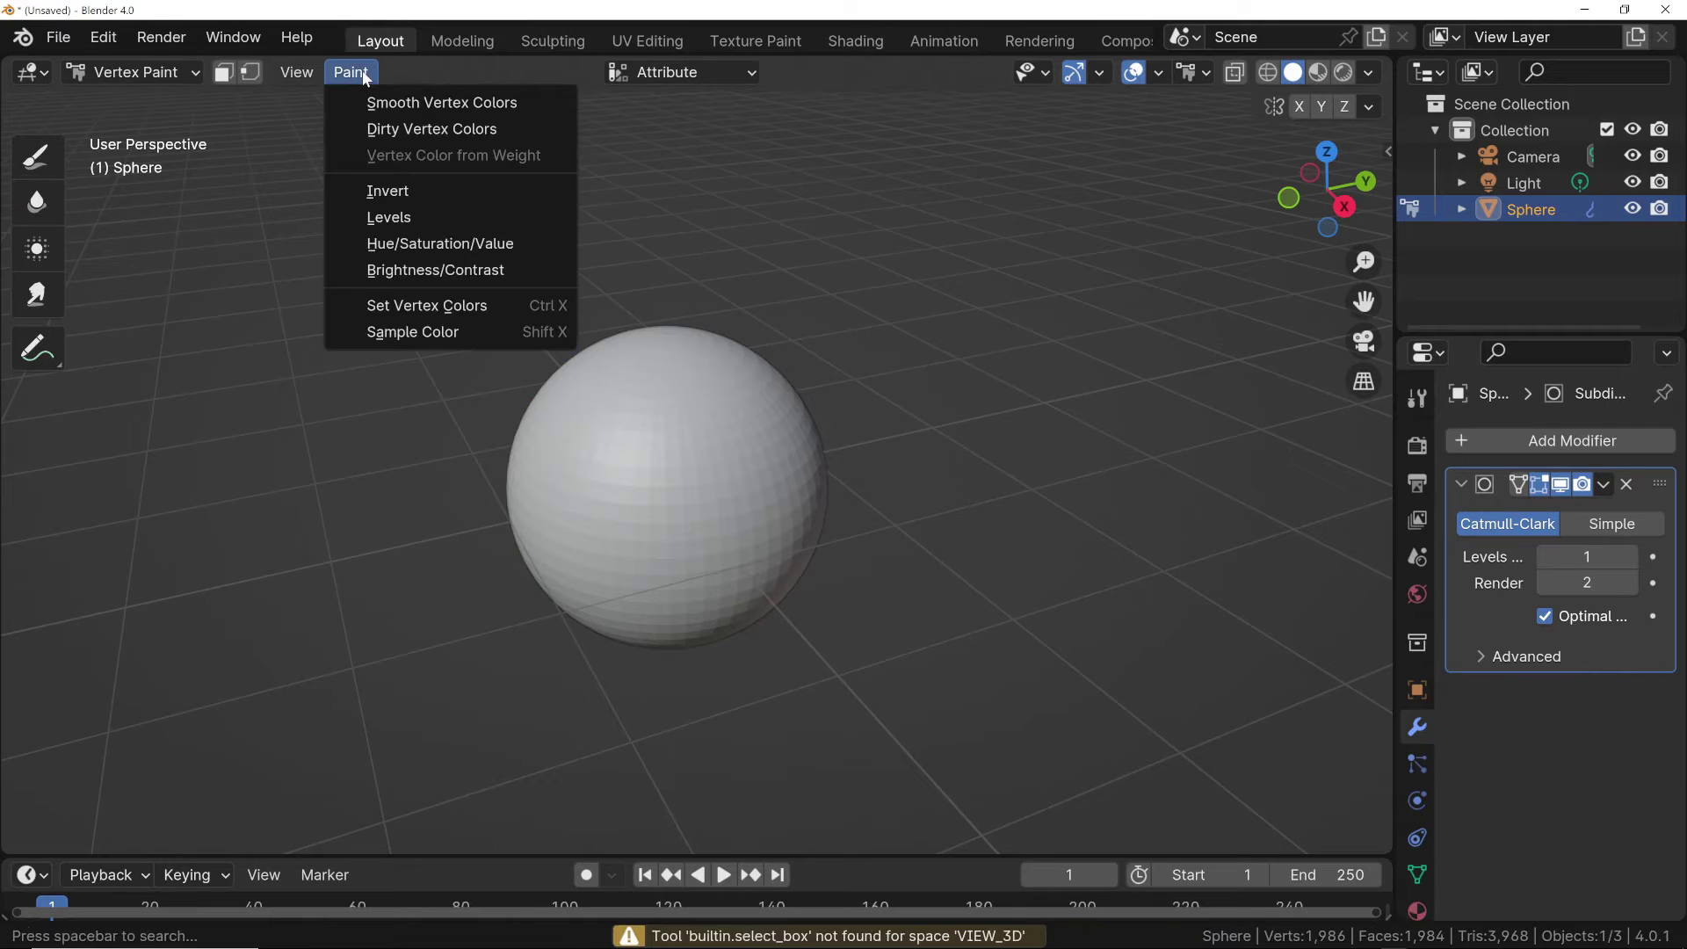
left_click(414, 192)
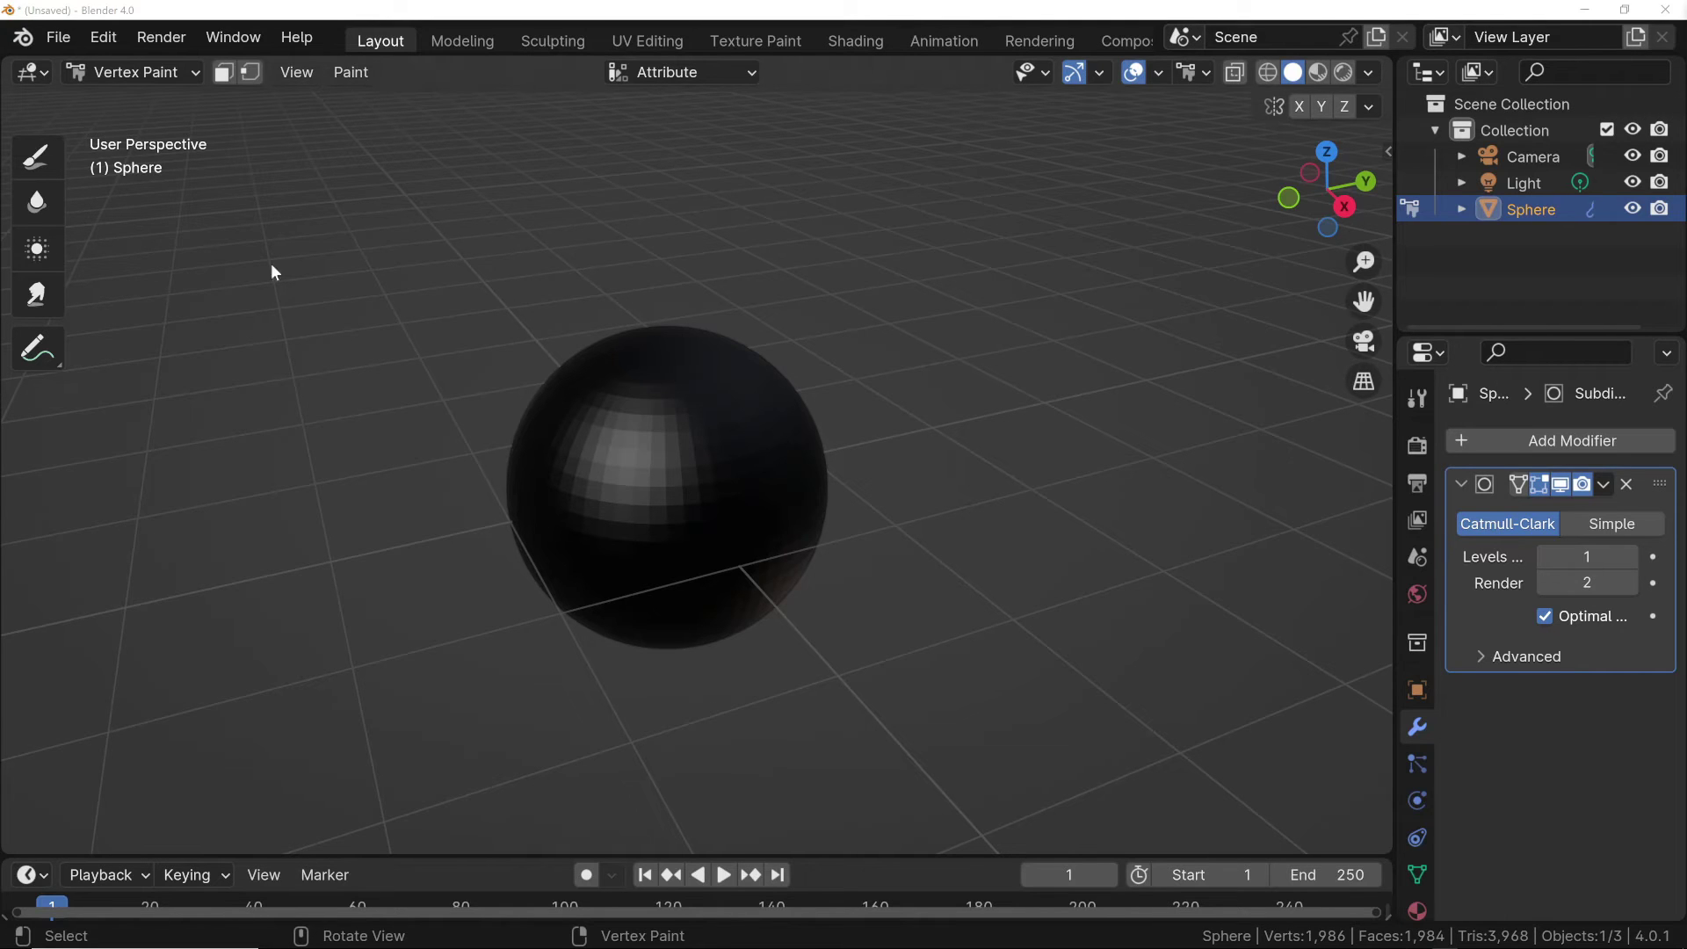
Step: Activate the Draw brush and display its brush settings and color picker beside the sphere
left_click(48, 159)
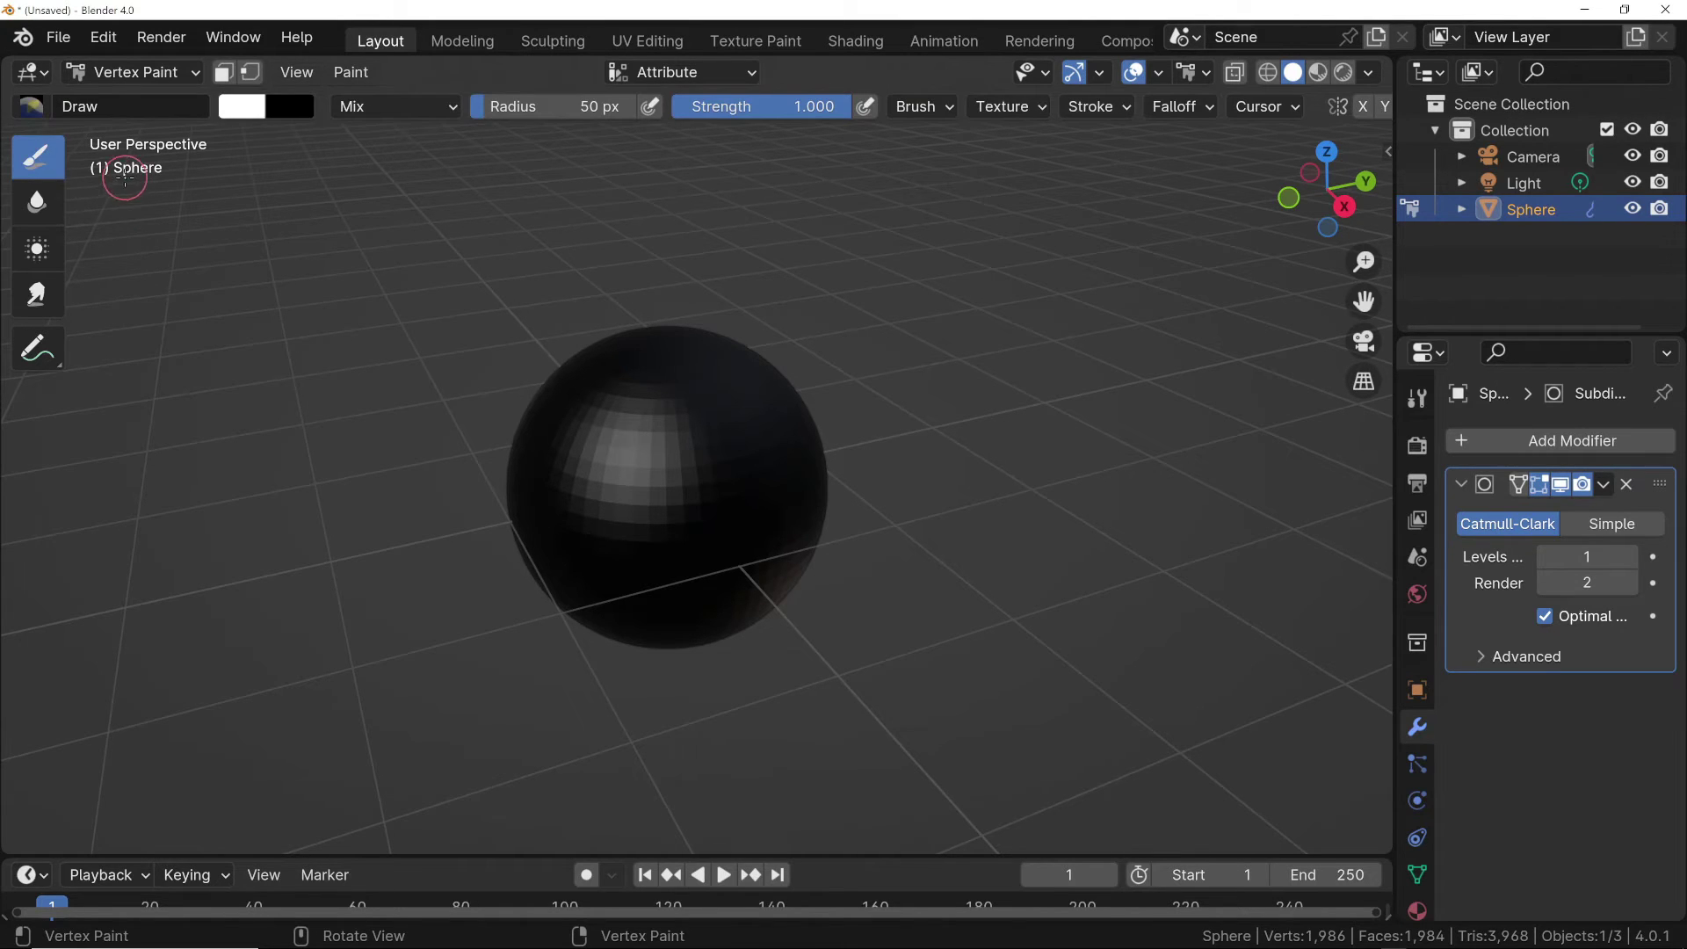
key("n")
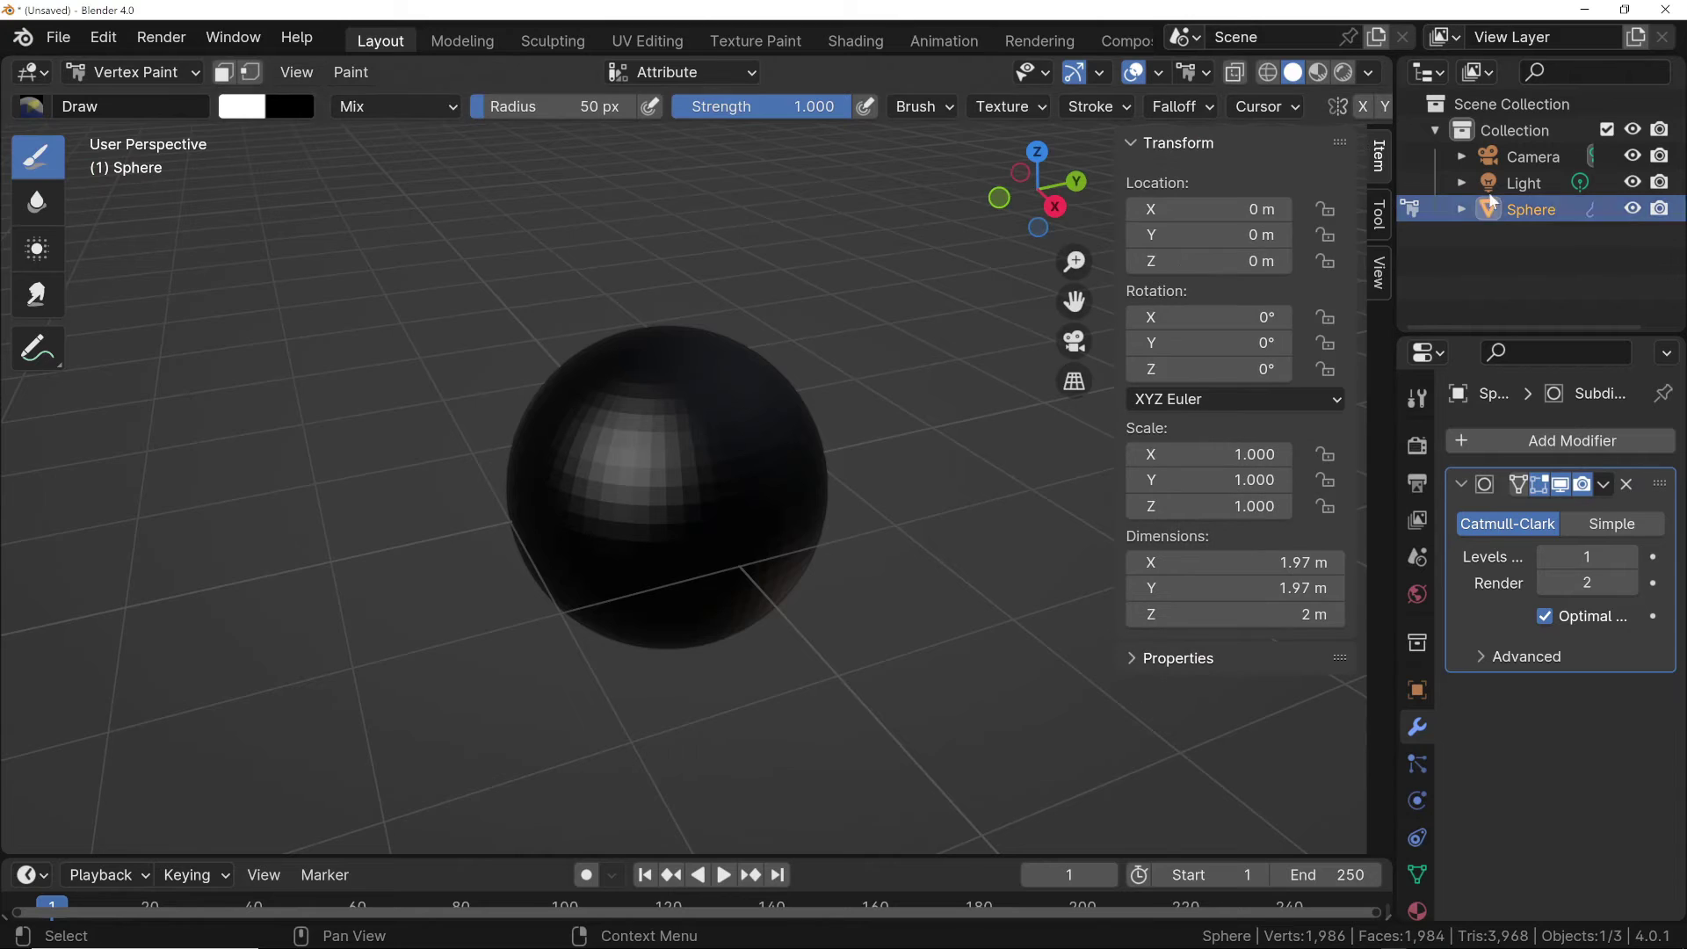
left_click(1381, 222)
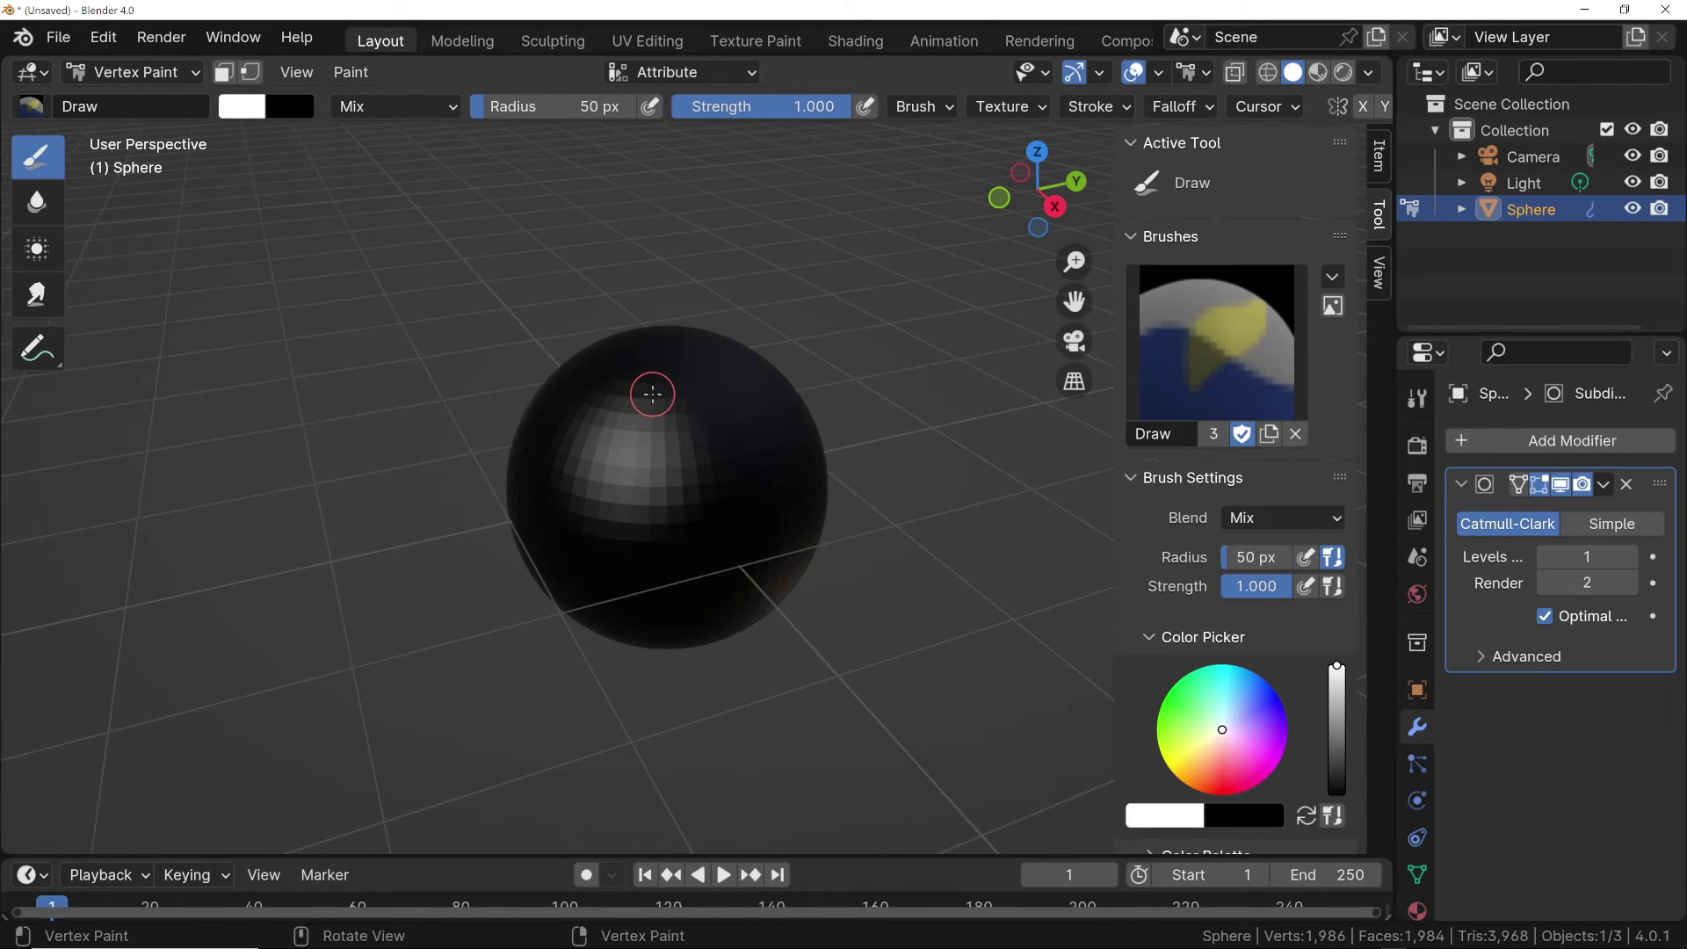
Step: Set the brush radius to 133 px and paint white over the upper part of the black sphere
key("f")
left_click(690, 378)
mouse_move(690, 377)
left_mouse_down()
mouse_move(651, 421)
mouse_move(685, 330)
mouse_move(626, 332)
left_mouse_up()
middle_click_drag(626, 332, 849, 416)
mouse_move(729, 431)
left_mouse_down()
mouse_move(677, 433)
mouse_move(583, 376)
mouse_move(633, 339)
mouse_move(574, 473)
mouse_move(527, 451)
mouse_move(583, 471)
left_mouse_up()
middle_click_drag(584, 471, 931, 264)
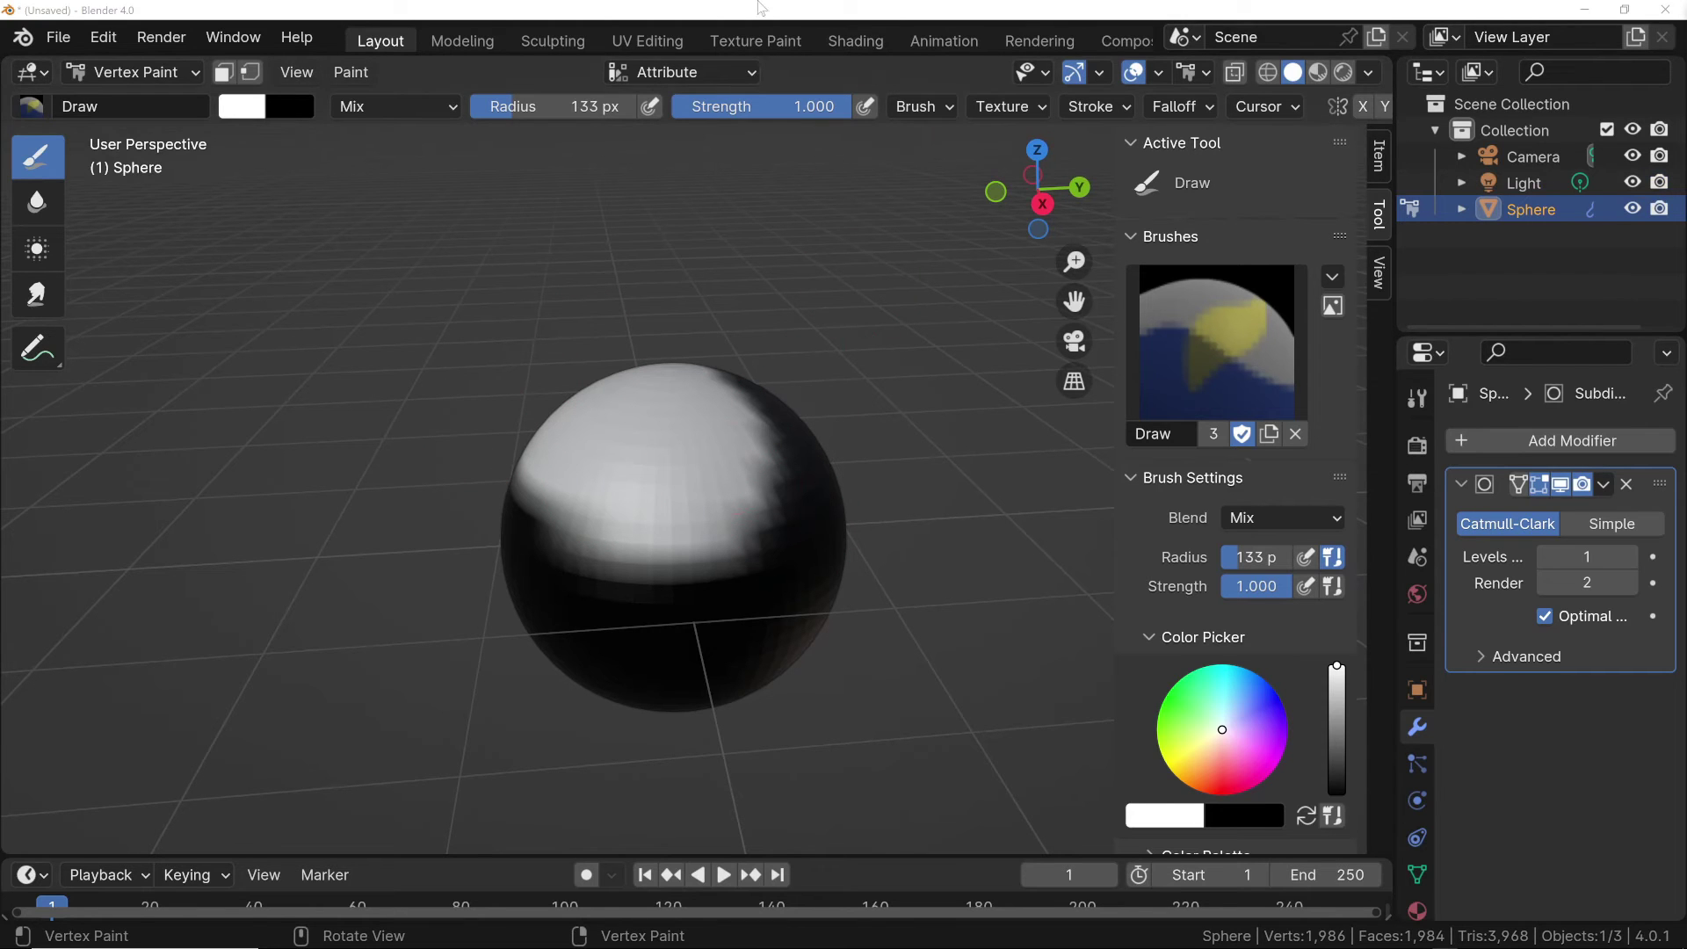
Step: Go to the Shading workspace, return the sphere to Object Mode and give it a new material
left_click(173, 71)
left_click(854, 40)
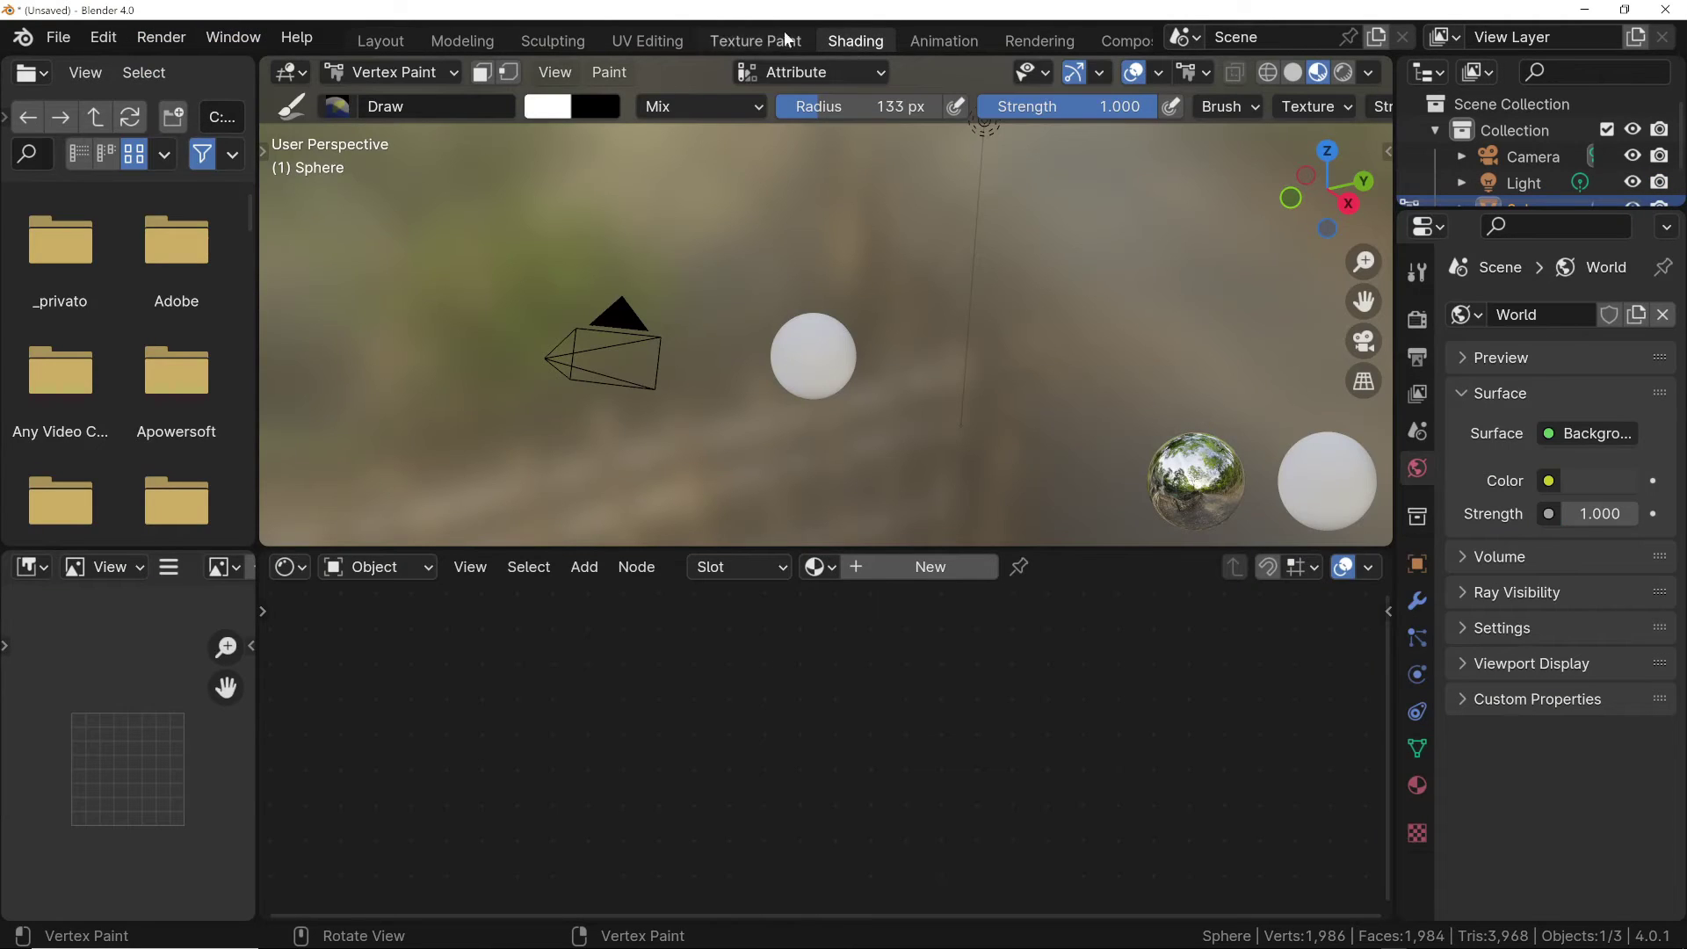
left_click(450, 71)
left_click(422, 102)
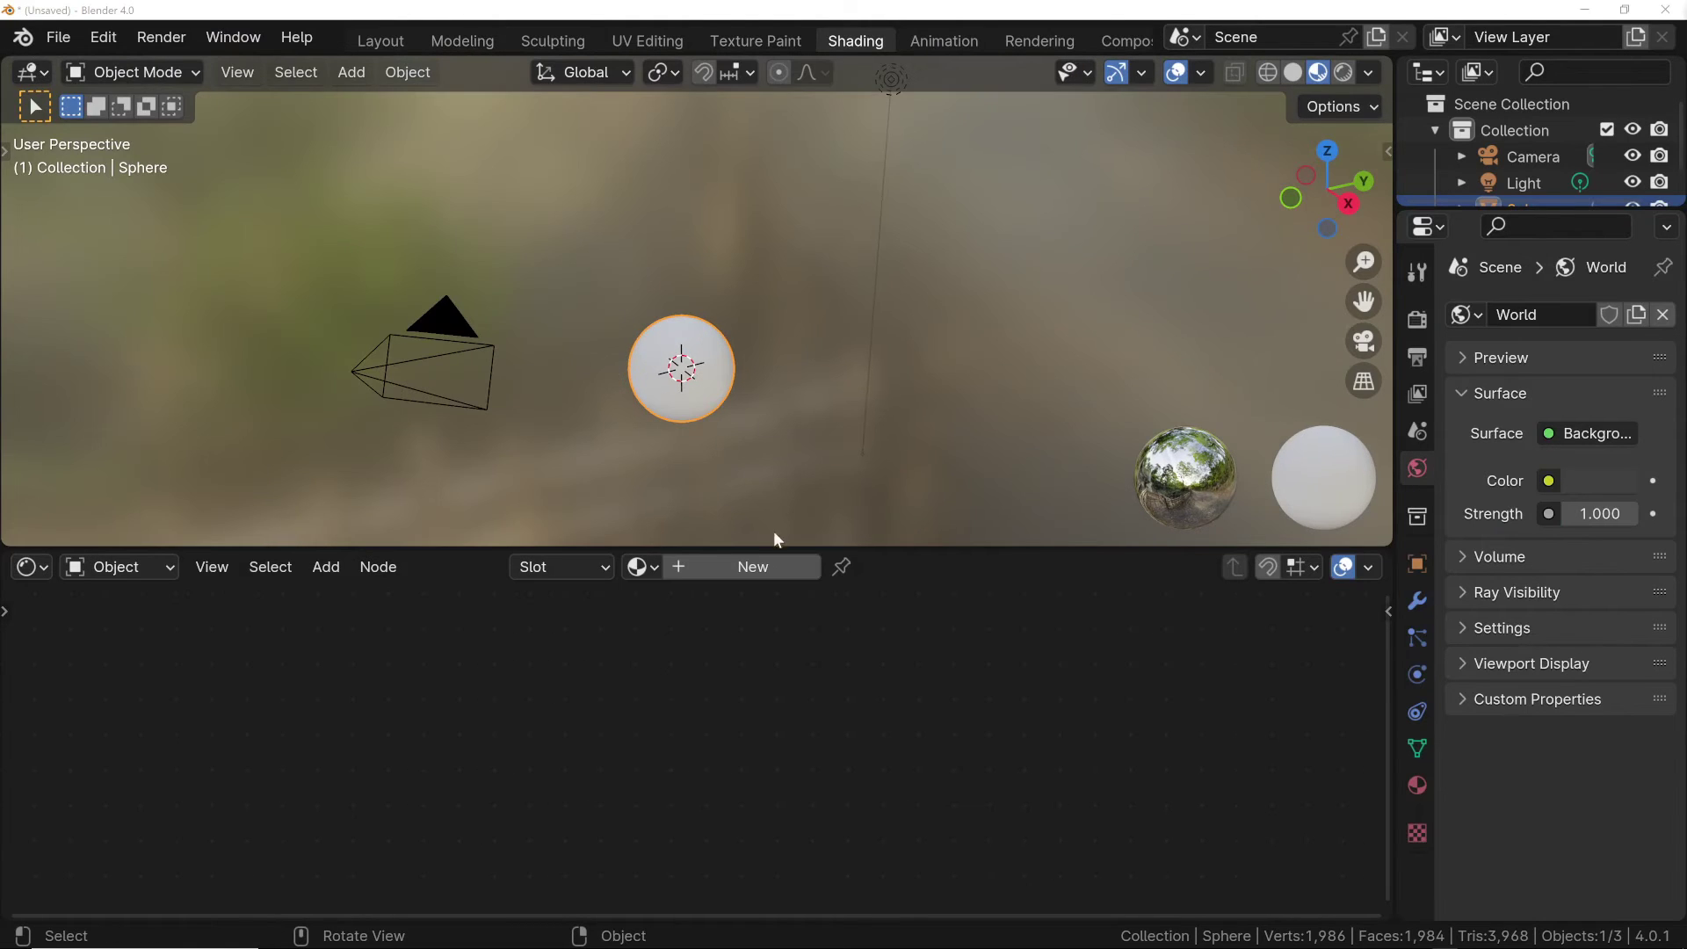
left_click(772, 567)
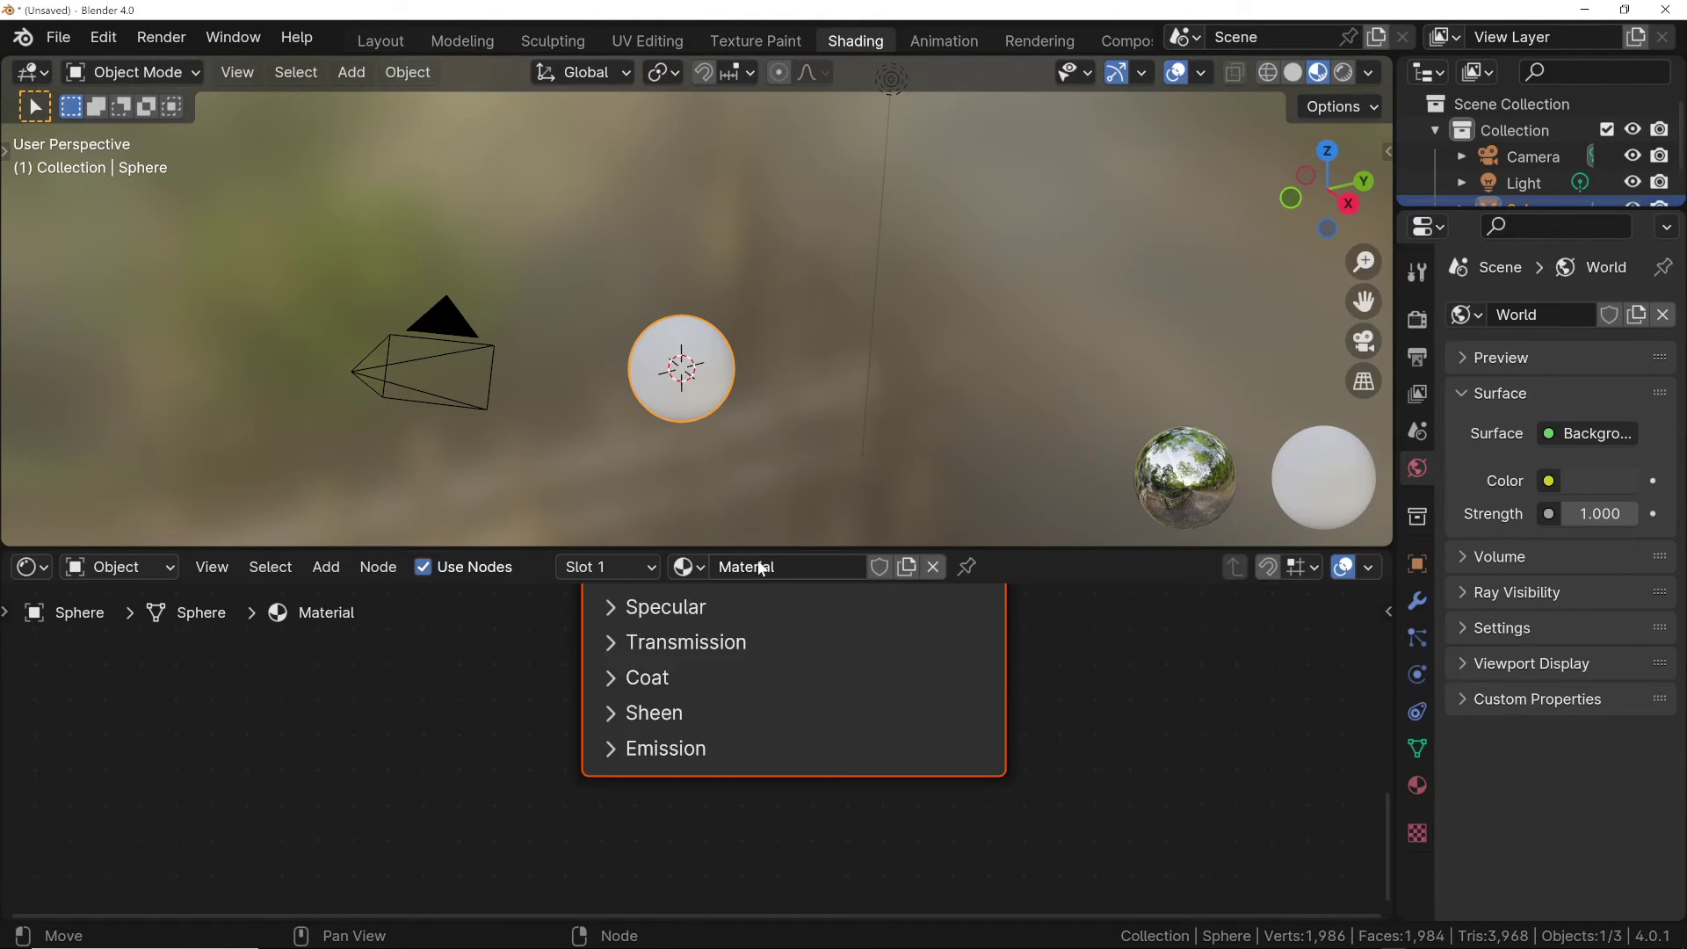
Step: Delete the Principled BSDF node from the sphere's new material
middle_click_drag(823, 693, 823, 769)
scroll(803, 719, "down", 3)
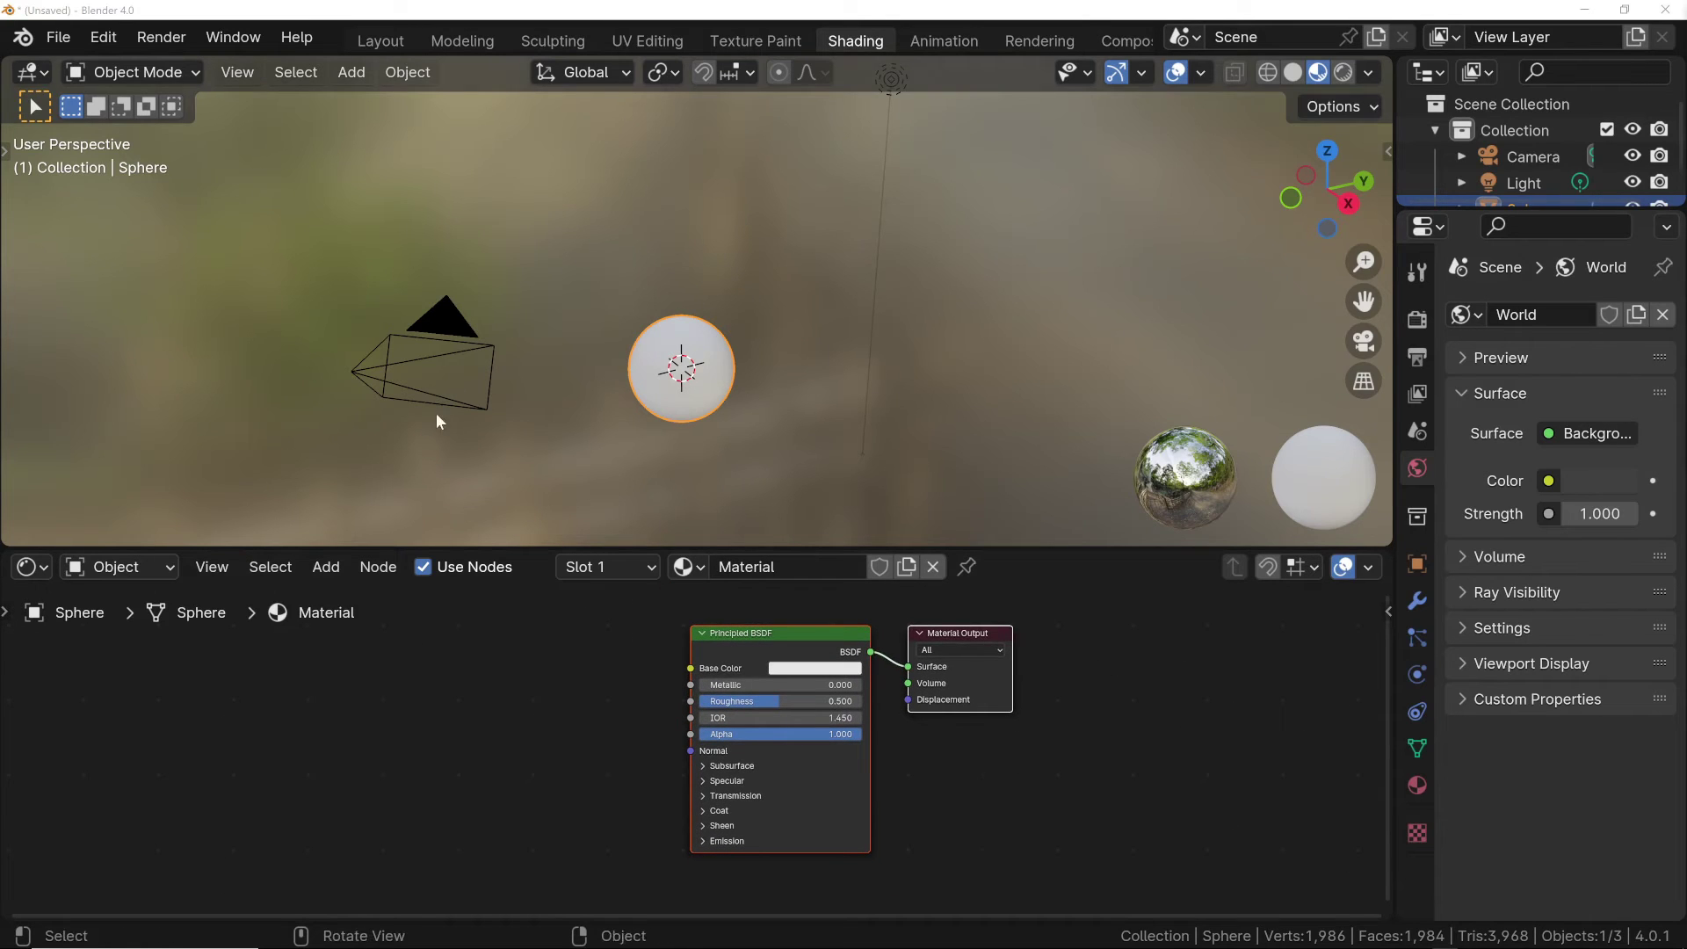
left_click(738, 629)
key("x")
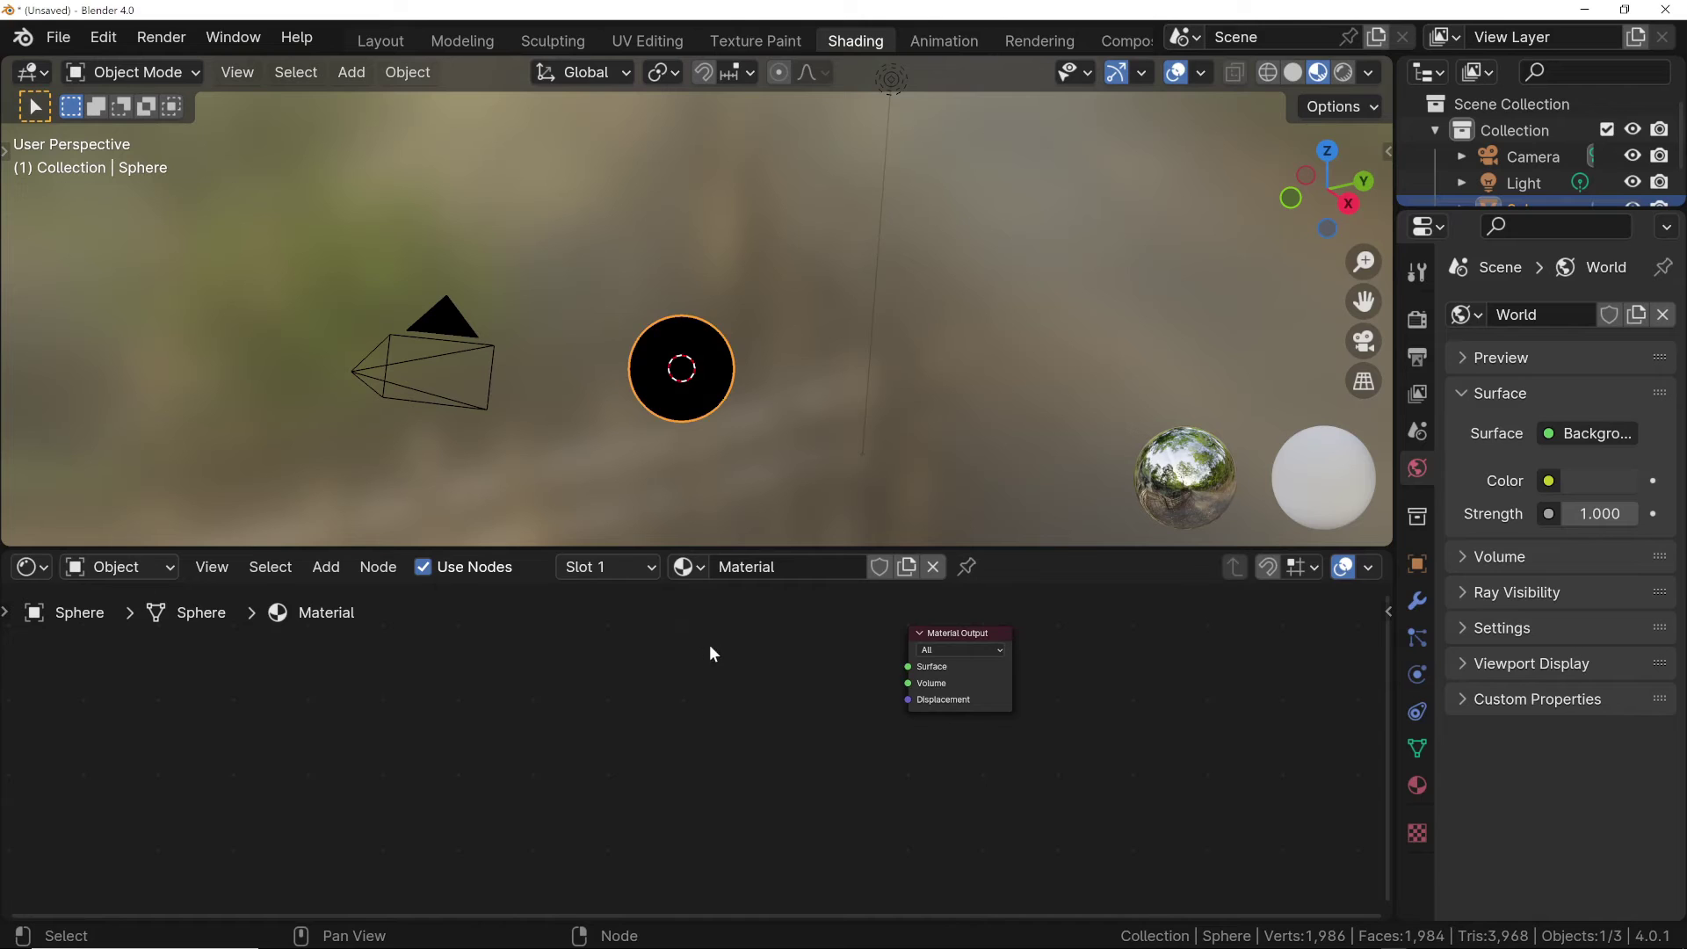
Step: Add a Color Attribute node to the material and assign it the color layer named Attribute
key("shift+a")
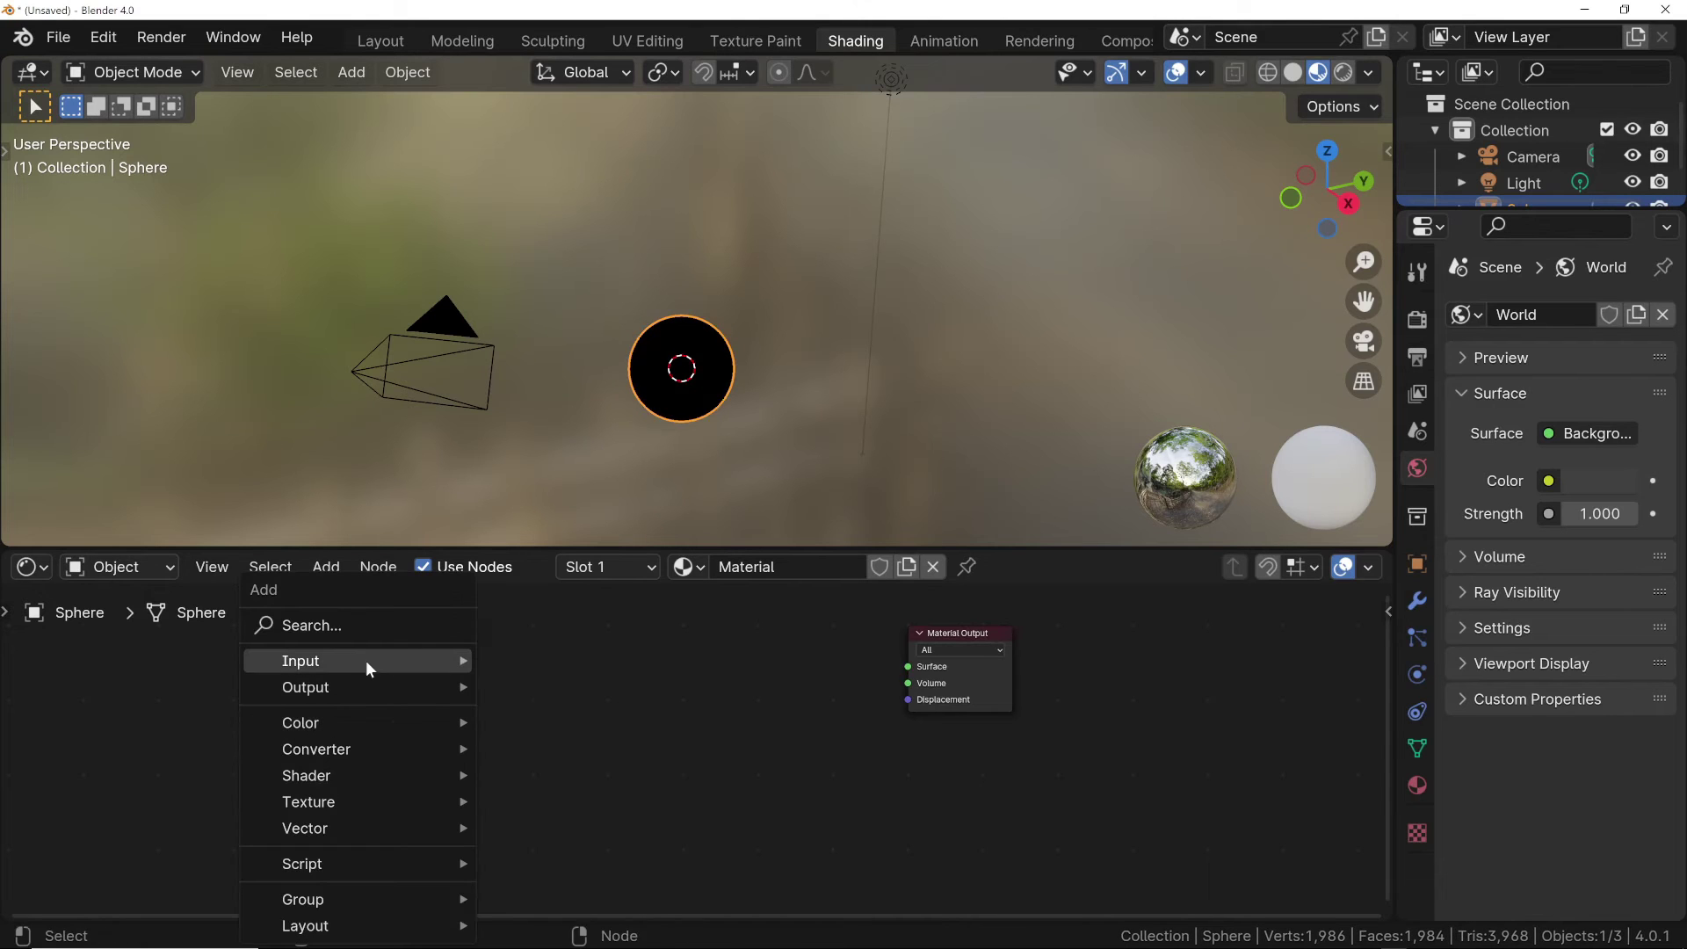
mouse_move(362, 659)
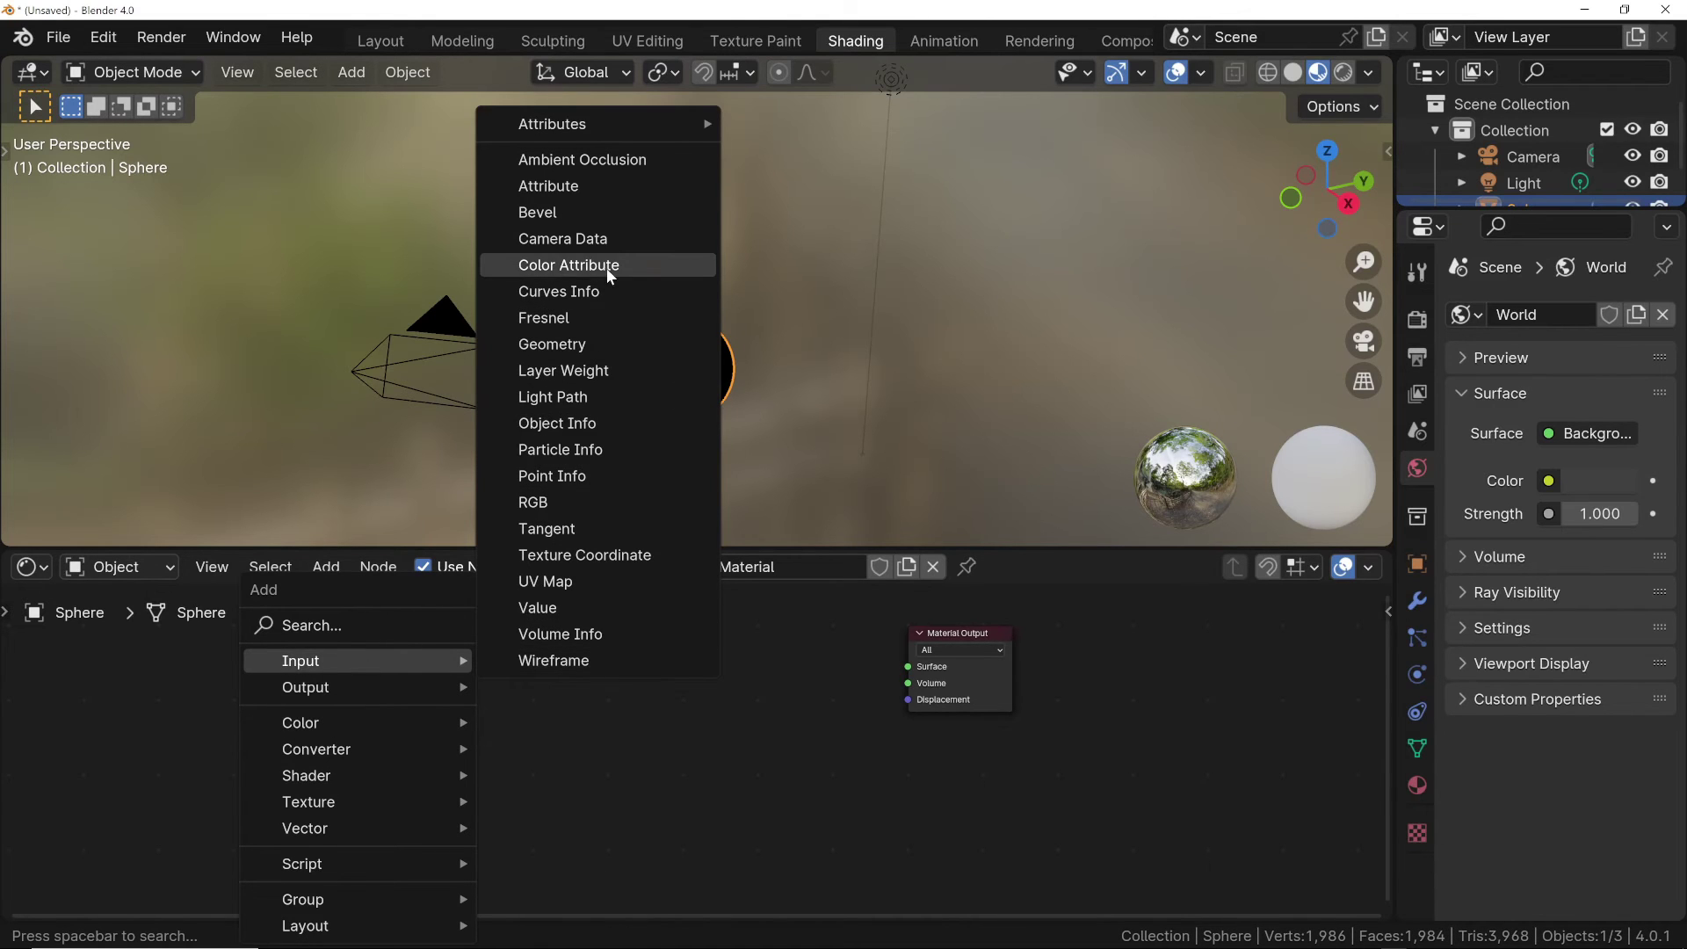
left_click(582, 269)
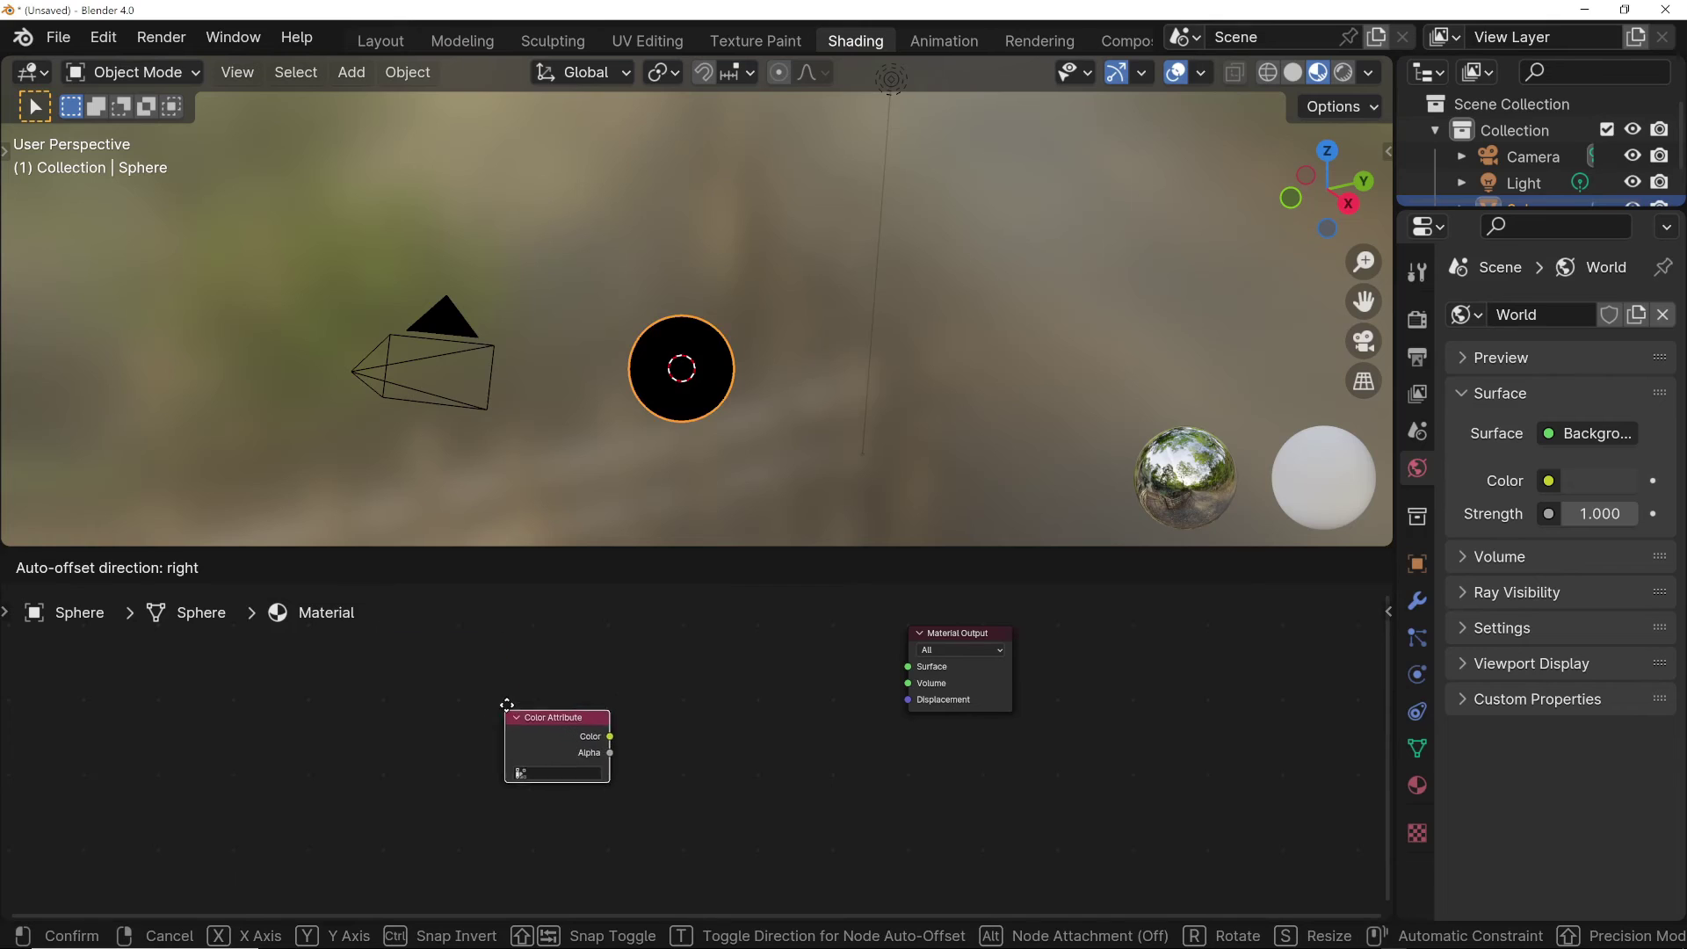
left_click(475, 677)
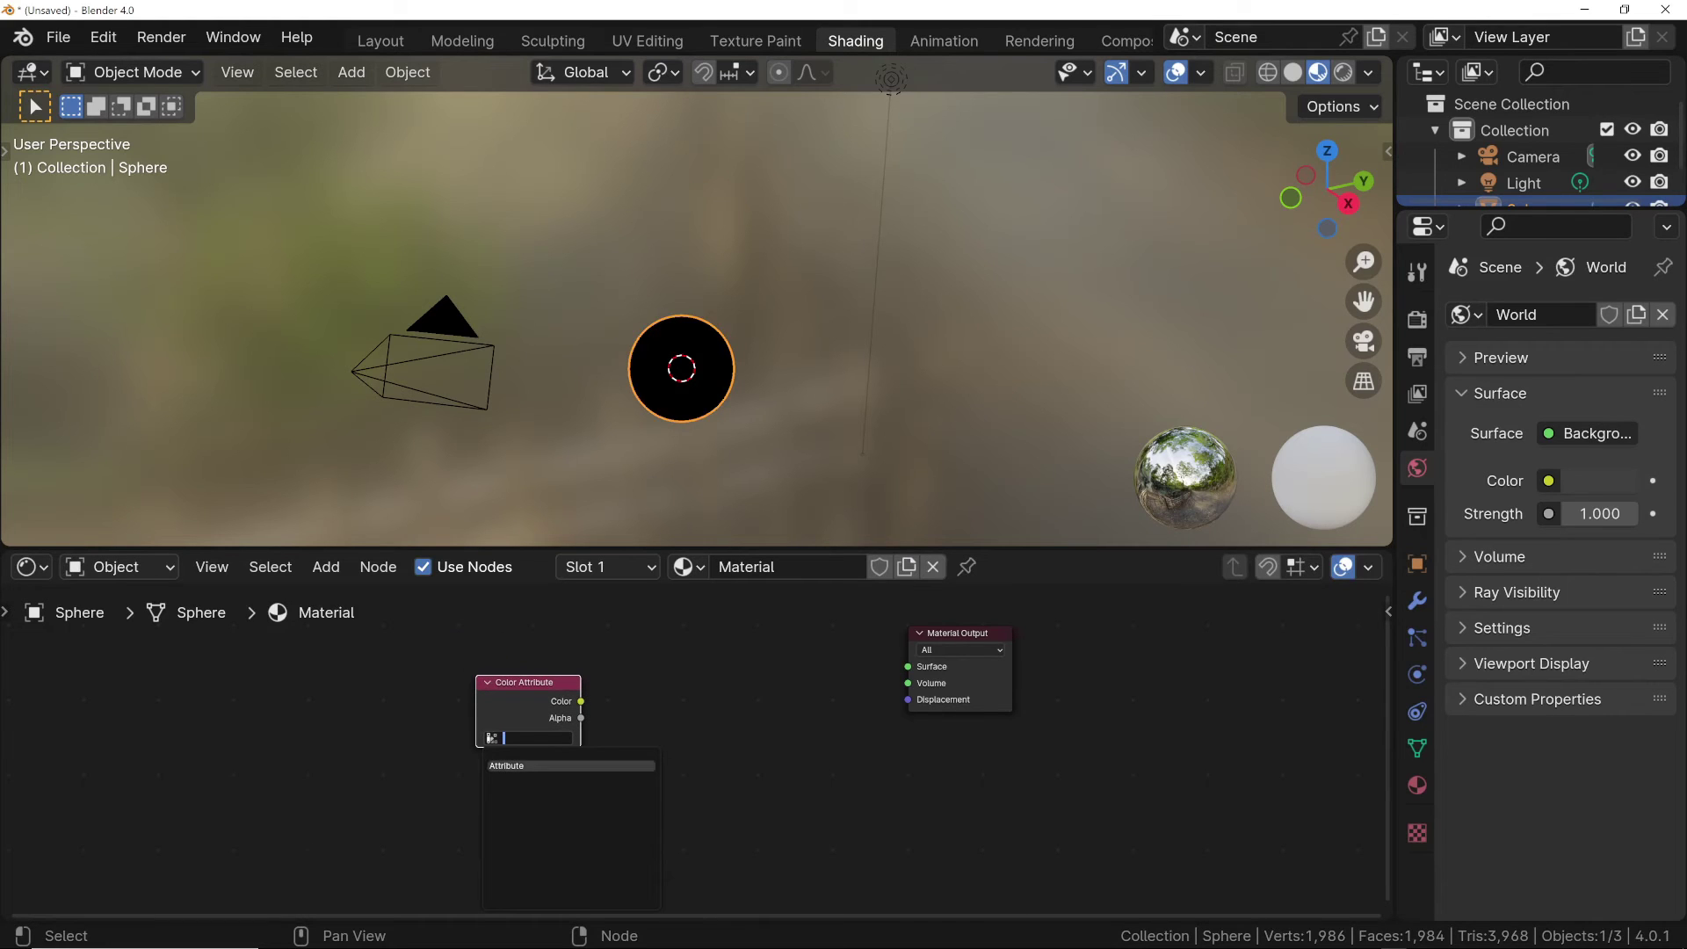
key("Return")
scroll(496, 690, "up", 2)
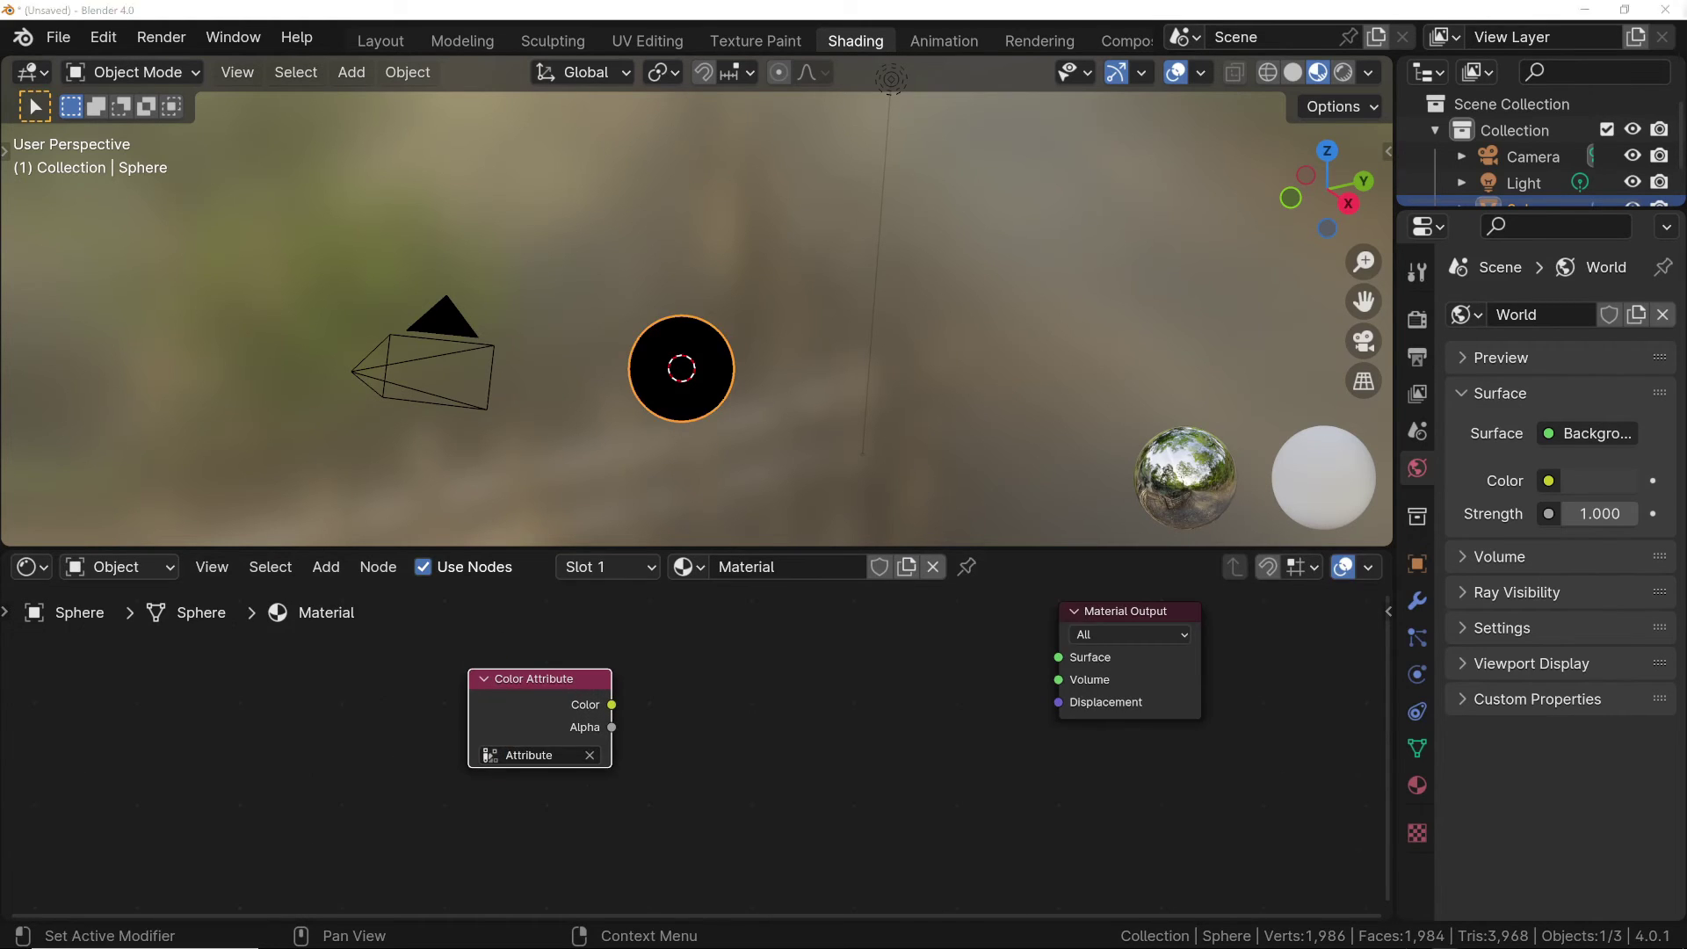
Step: Add a Diffuse BSDF node below the Color Attribute node and place a duplicate of it above the original
scroll(671, 779, "down", 1)
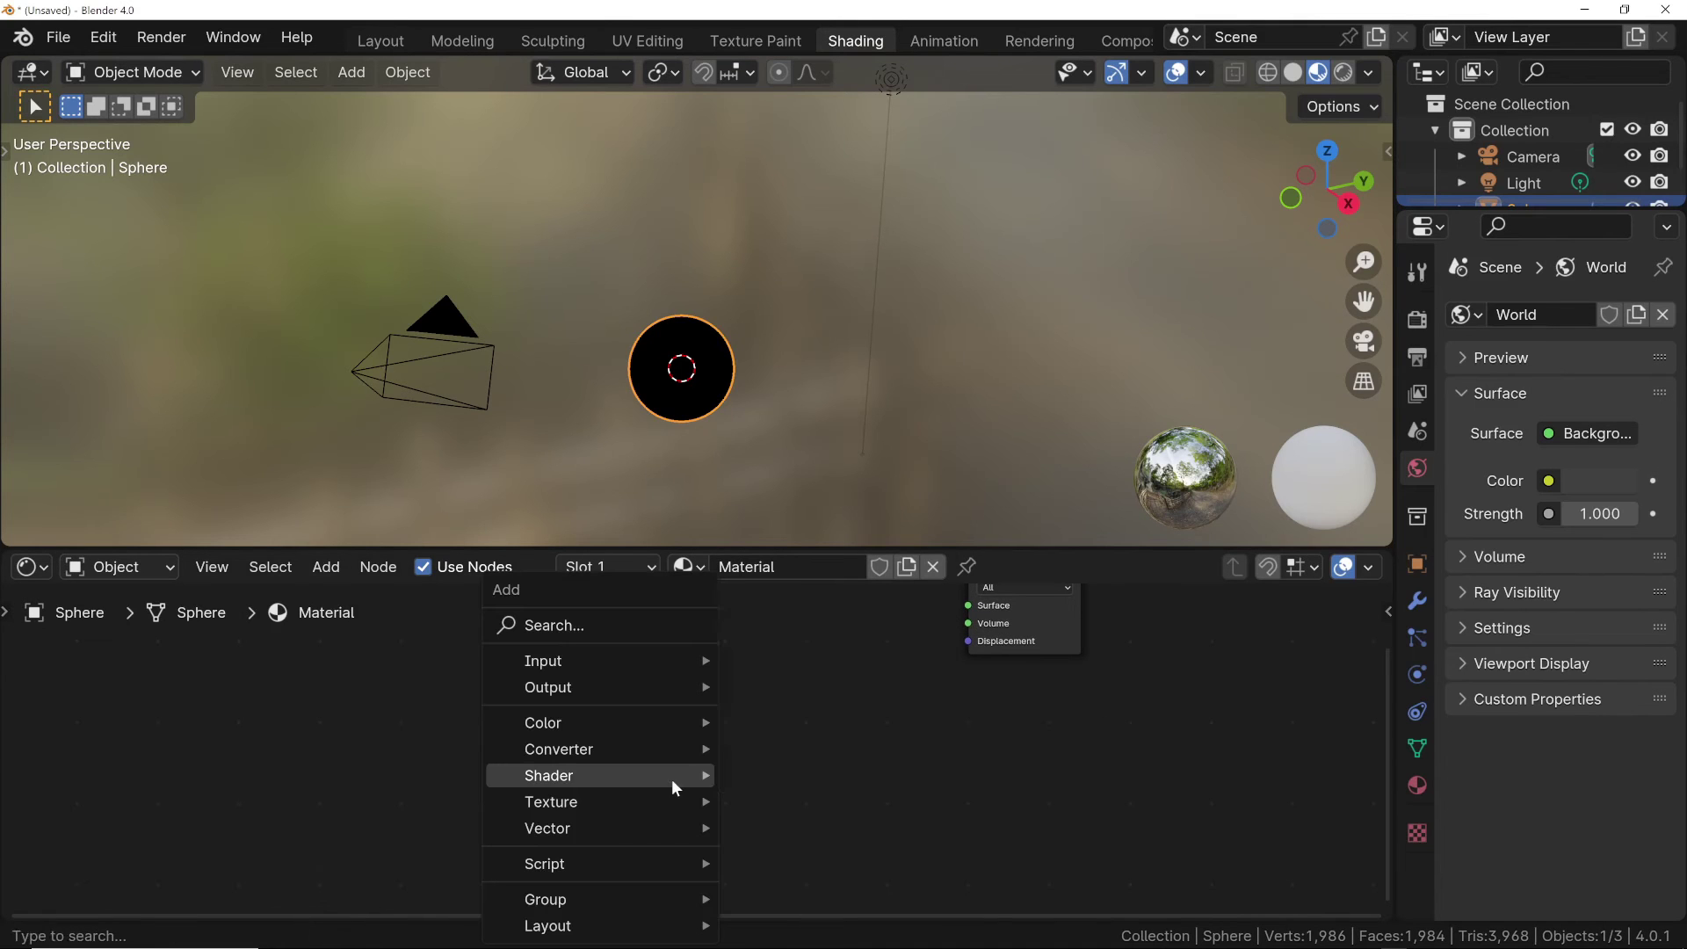
key("shift+a")
mouse_move(672, 778)
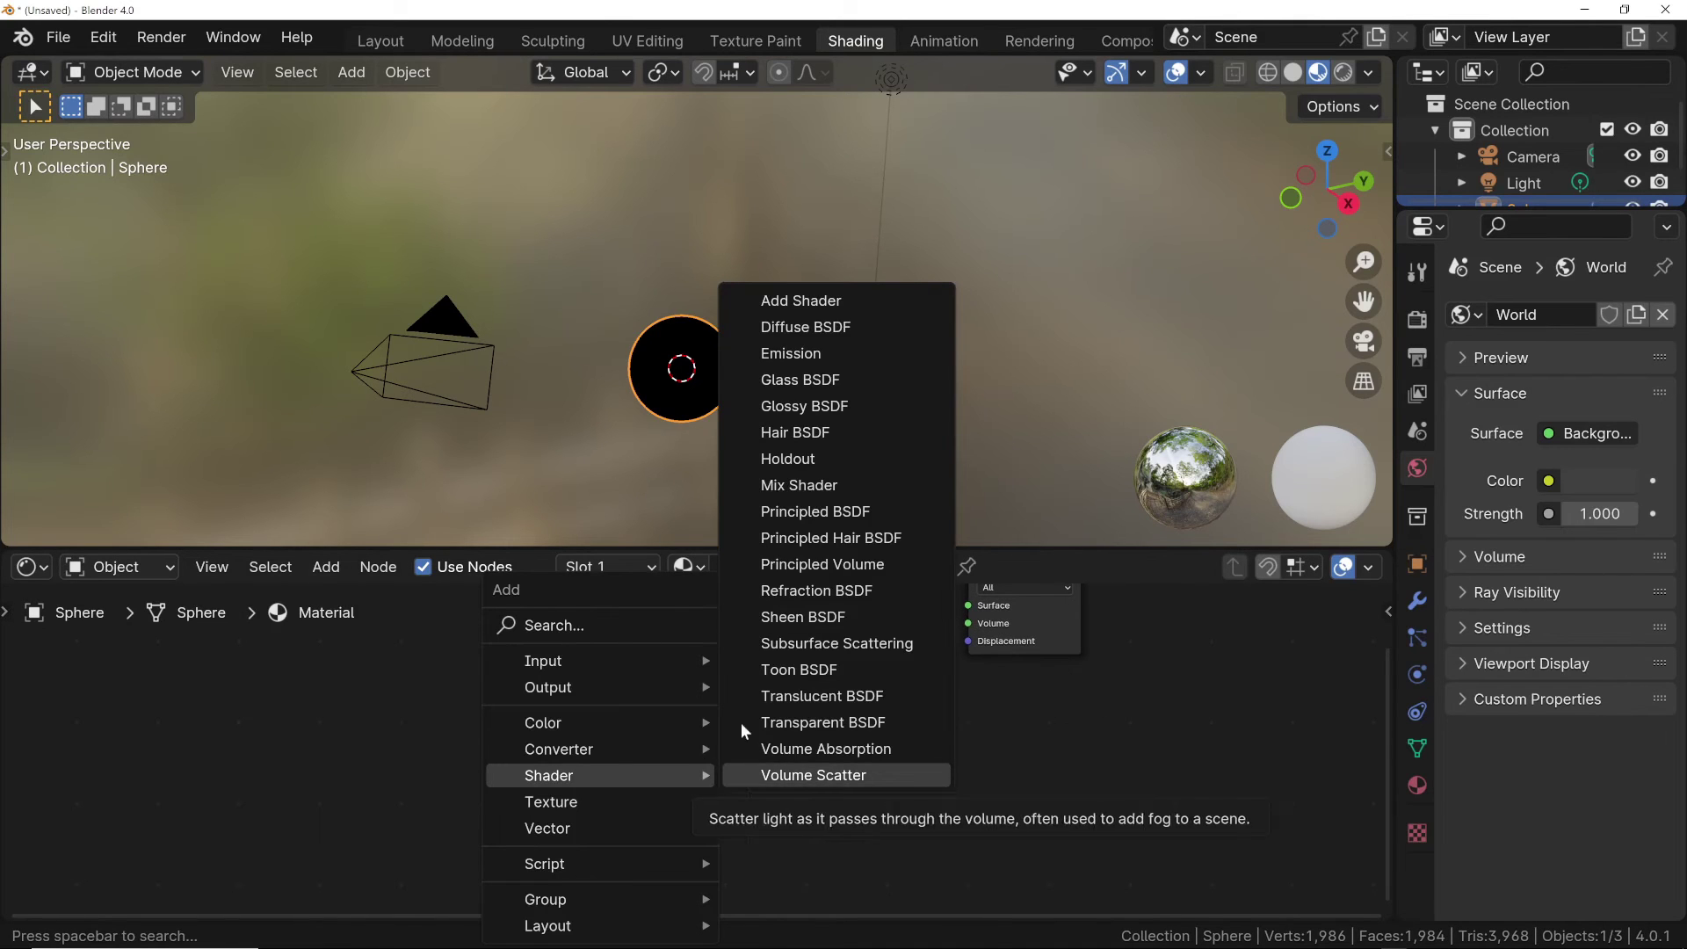
left_click(805, 327)
left_click(676, 790)
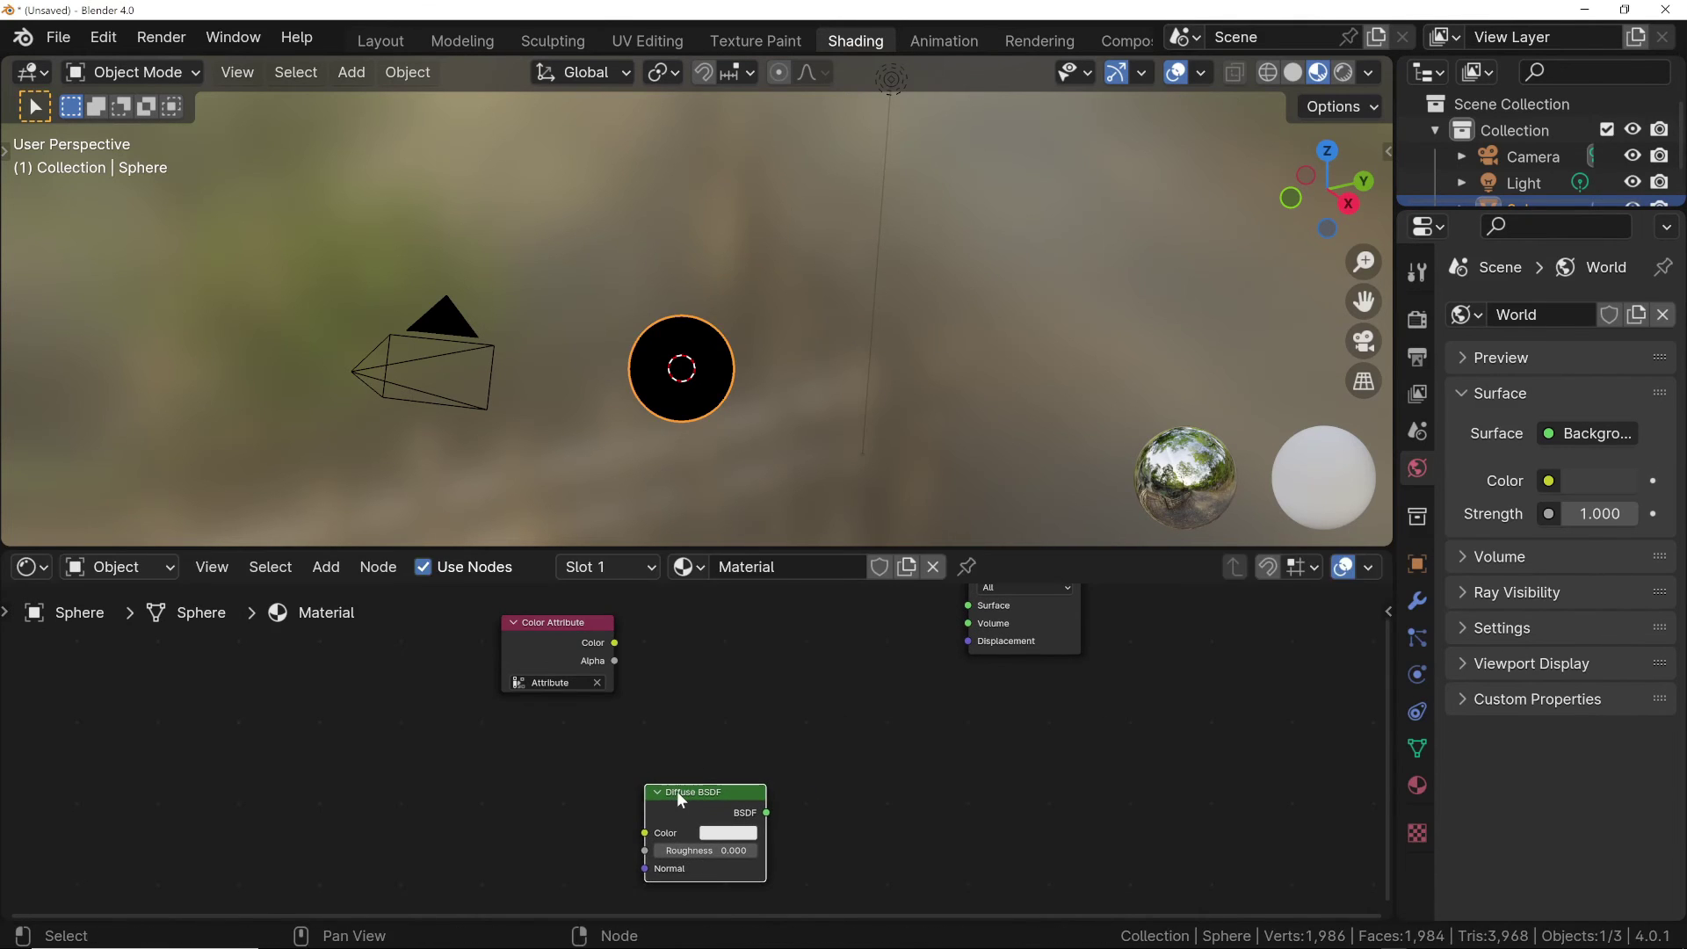
key("shift+d")
left_click(676, 661)
Step: Color the lower Diffuse BSDF red and the upper one green
left_click(734, 833)
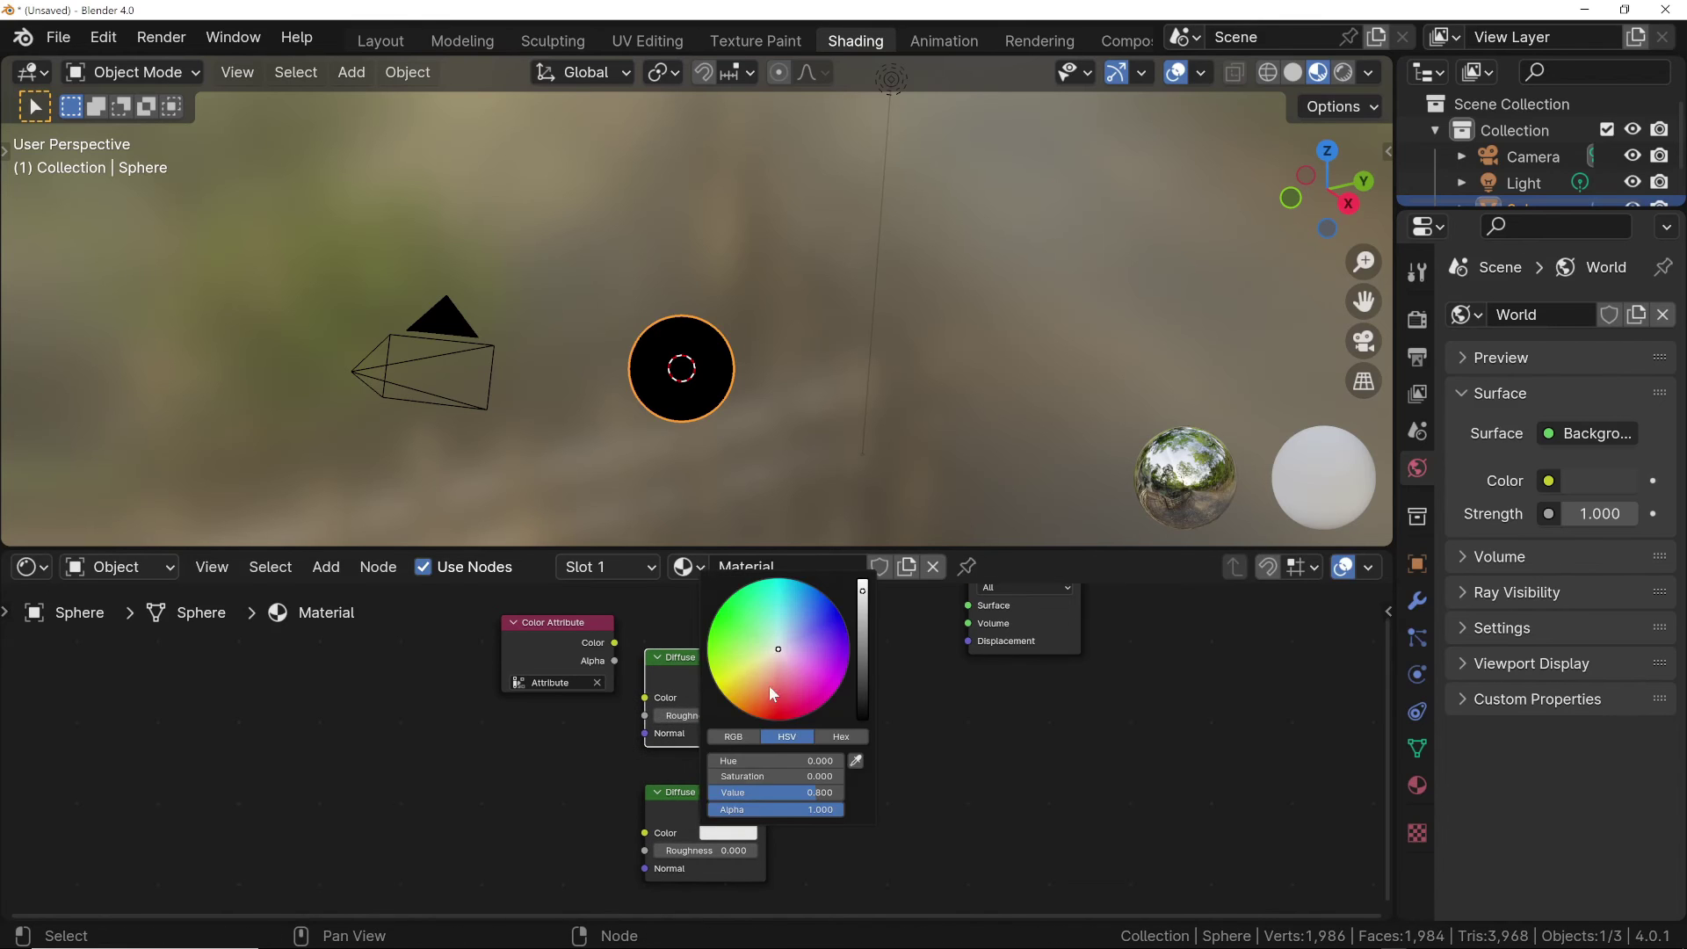
left_click(769, 706)
left_click(728, 698)
left_click(742, 482)
Step: Add a Mix Shader node and feed it the green Diffuse BSDF as first shader and the red one as second
key("shift+a")
mouse_move(828, 762)
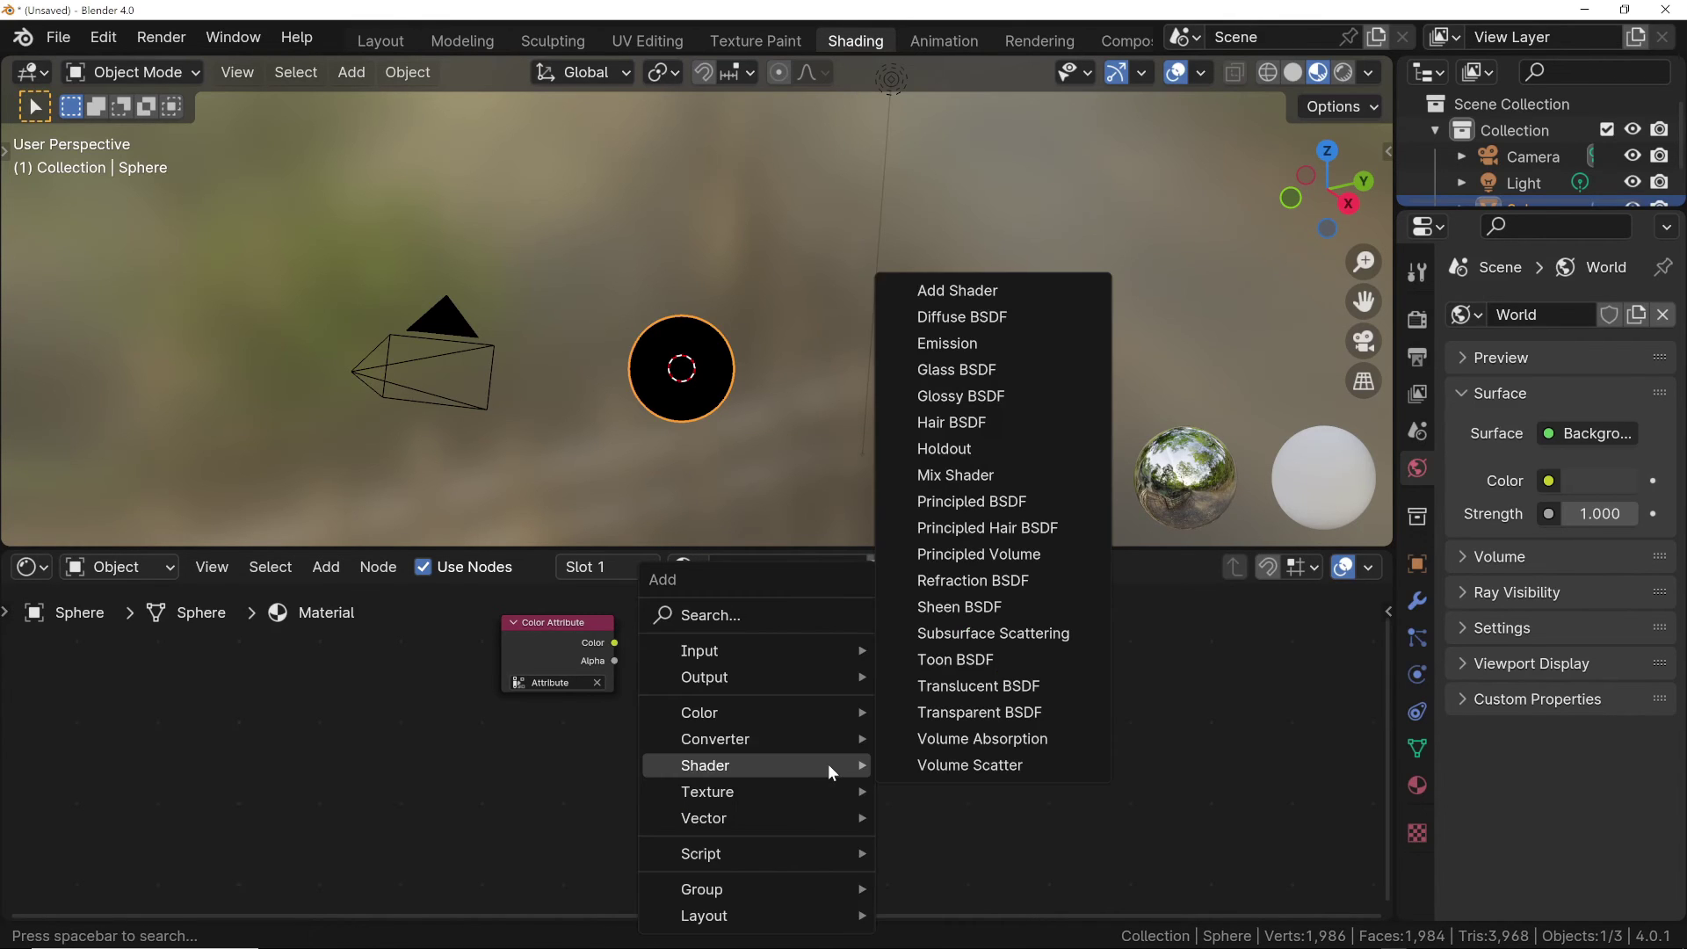
left_click(962, 471)
left_click(899, 773)
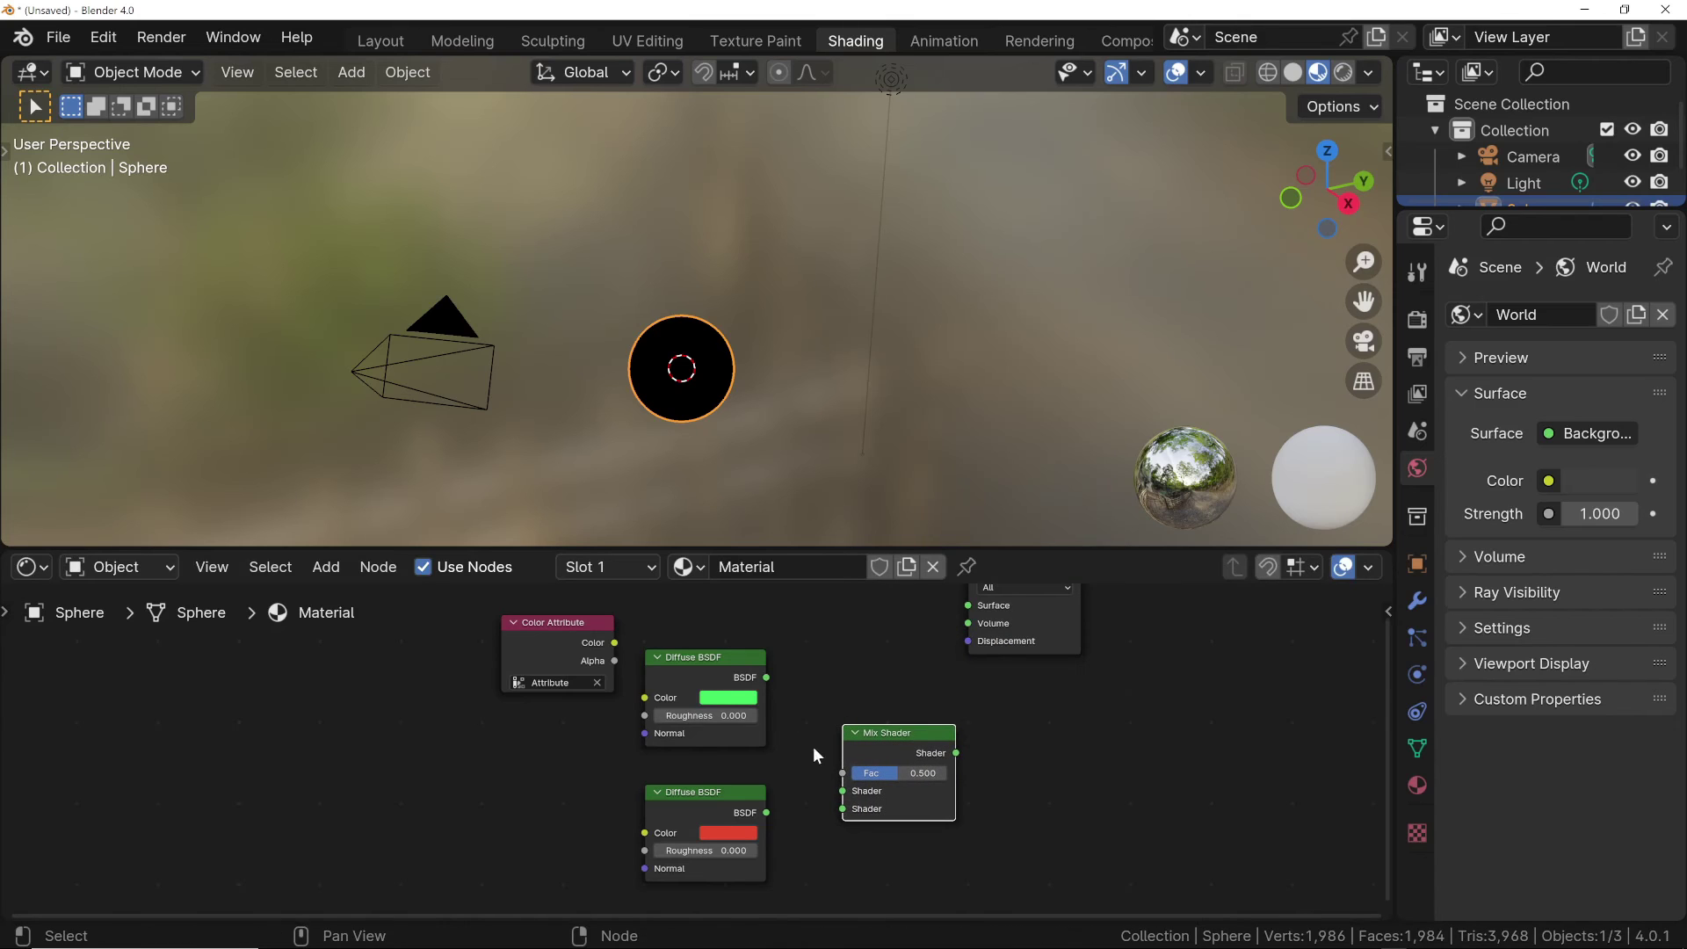
left_click_drag(767, 812, 843, 808)
left_click_drag(766, 677, 847, 788)
Step: Connect the Color Attribute's Color output to the Mix Shader's Fac and the Mix Shader to the Material Output's Surface, spacing out the nodes
middle_click_drag(818, 643, 811, 709)
left_click_drag(578, 687, 756, 643)
left_click_drag(656, 728, 572, 738)
left_click_drag(786, 664, 825, 647)
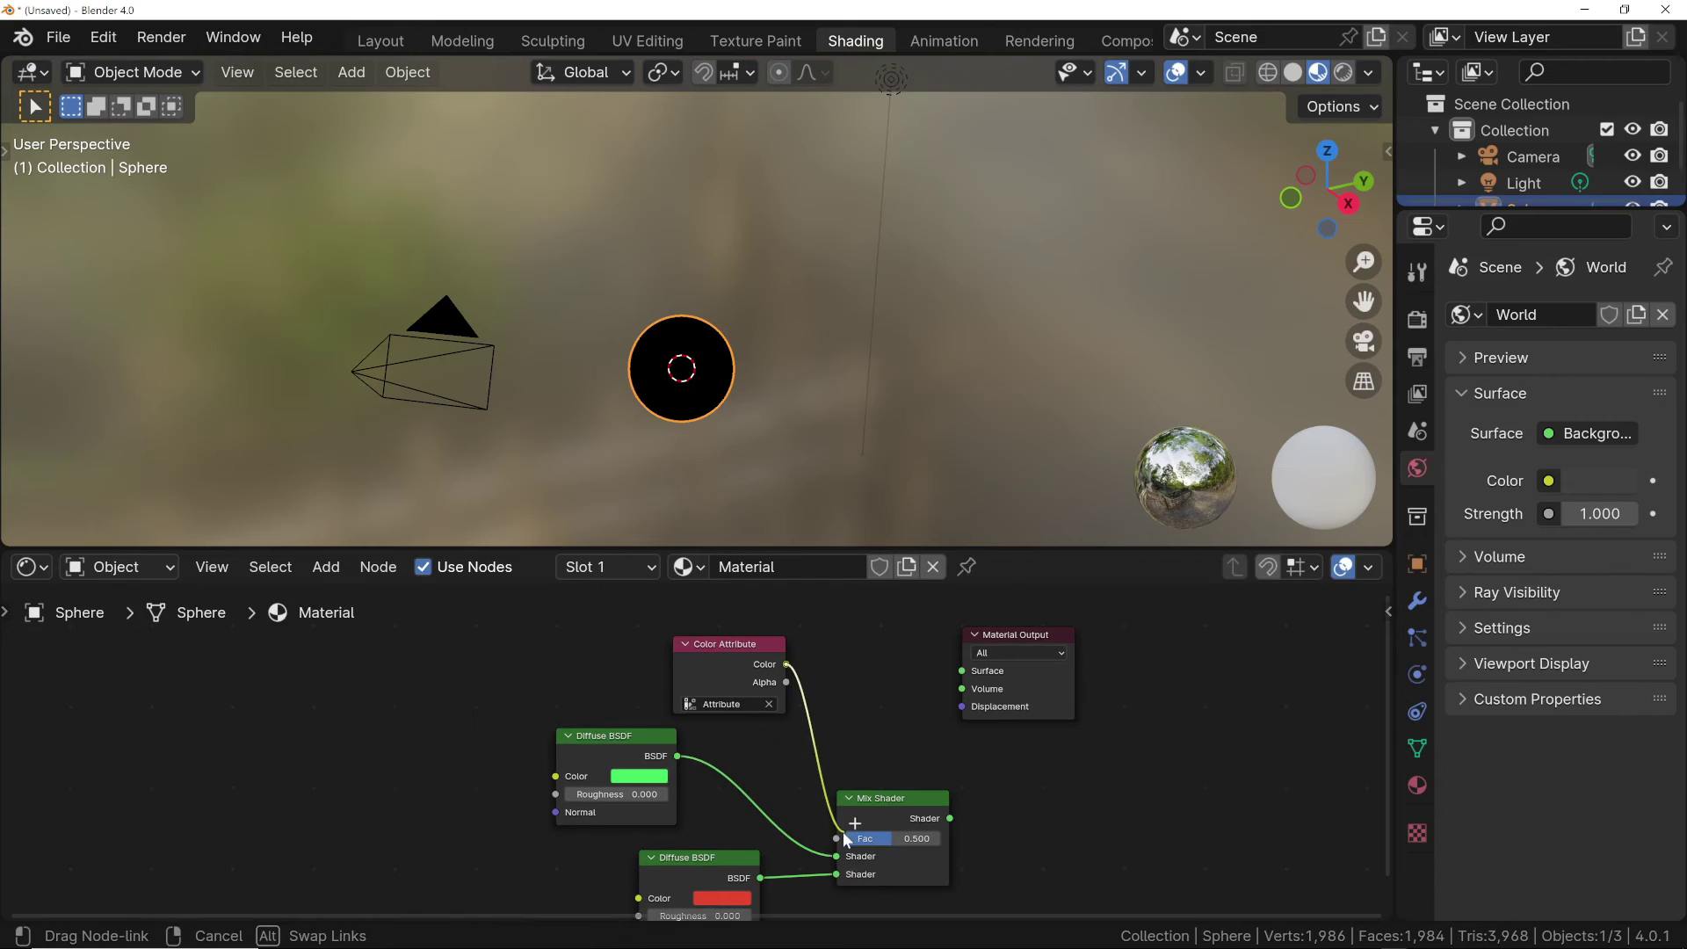
left_click_drag(841, 831, 892, 797)
left_click_drag(1035, 643, 1125, 687)
left_click_drag(957, 815, 1058, 715)
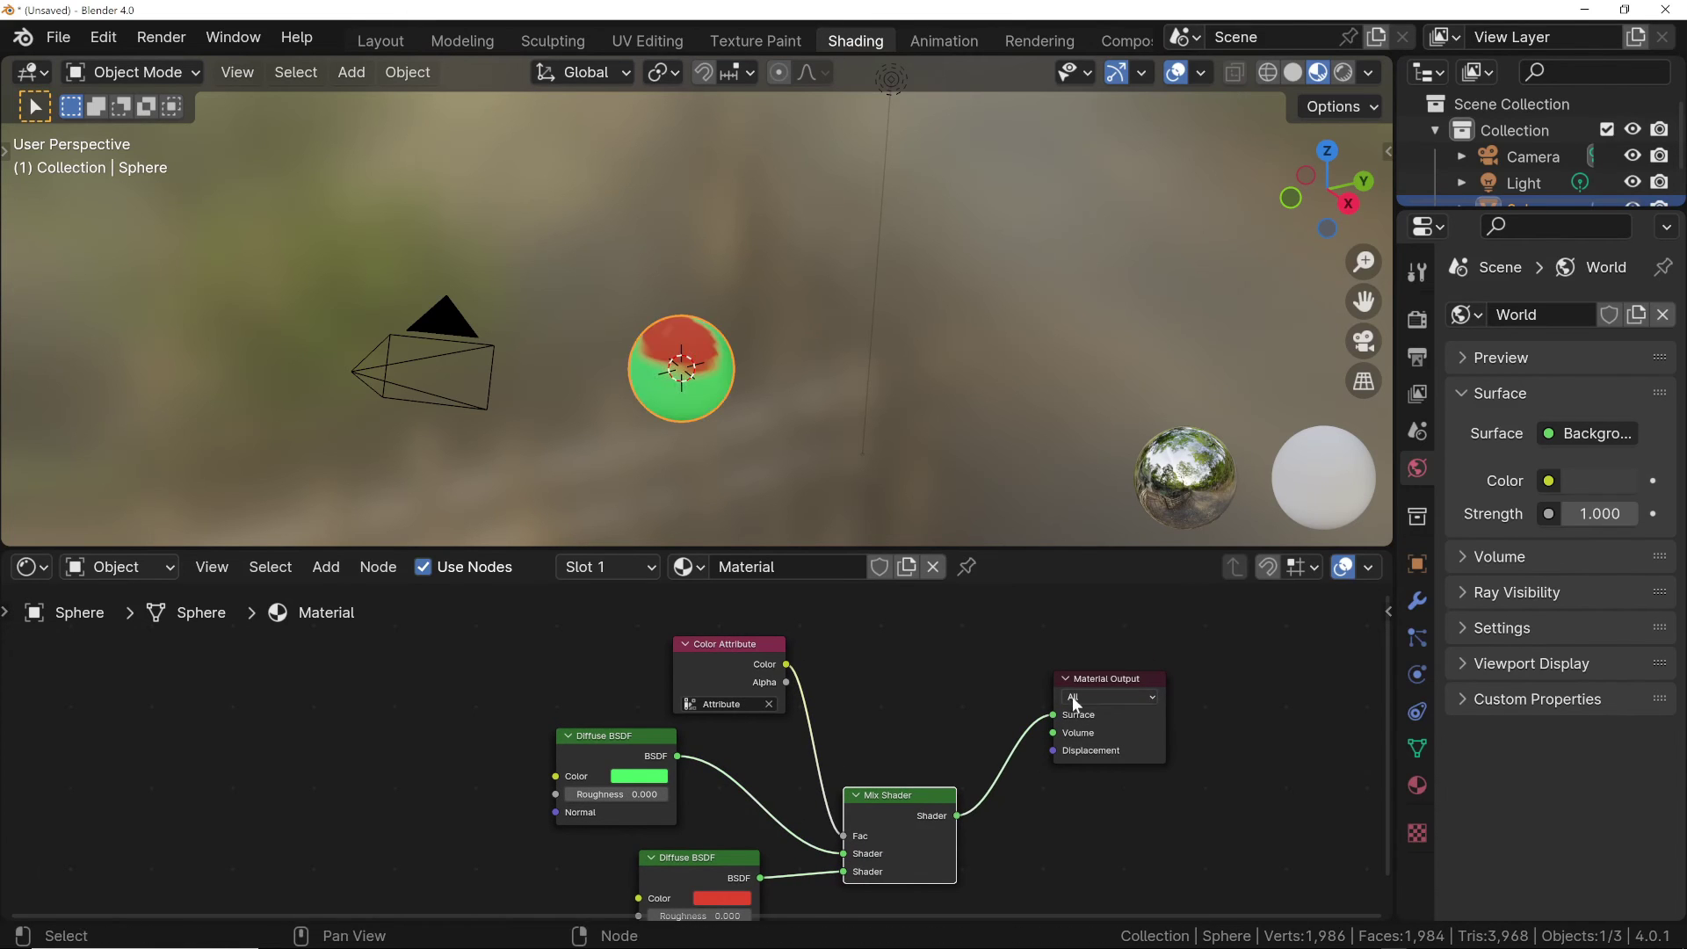
Step: Hide the viewport overlays and inspect the two-colored sphere up close
left_click(1175, 72)
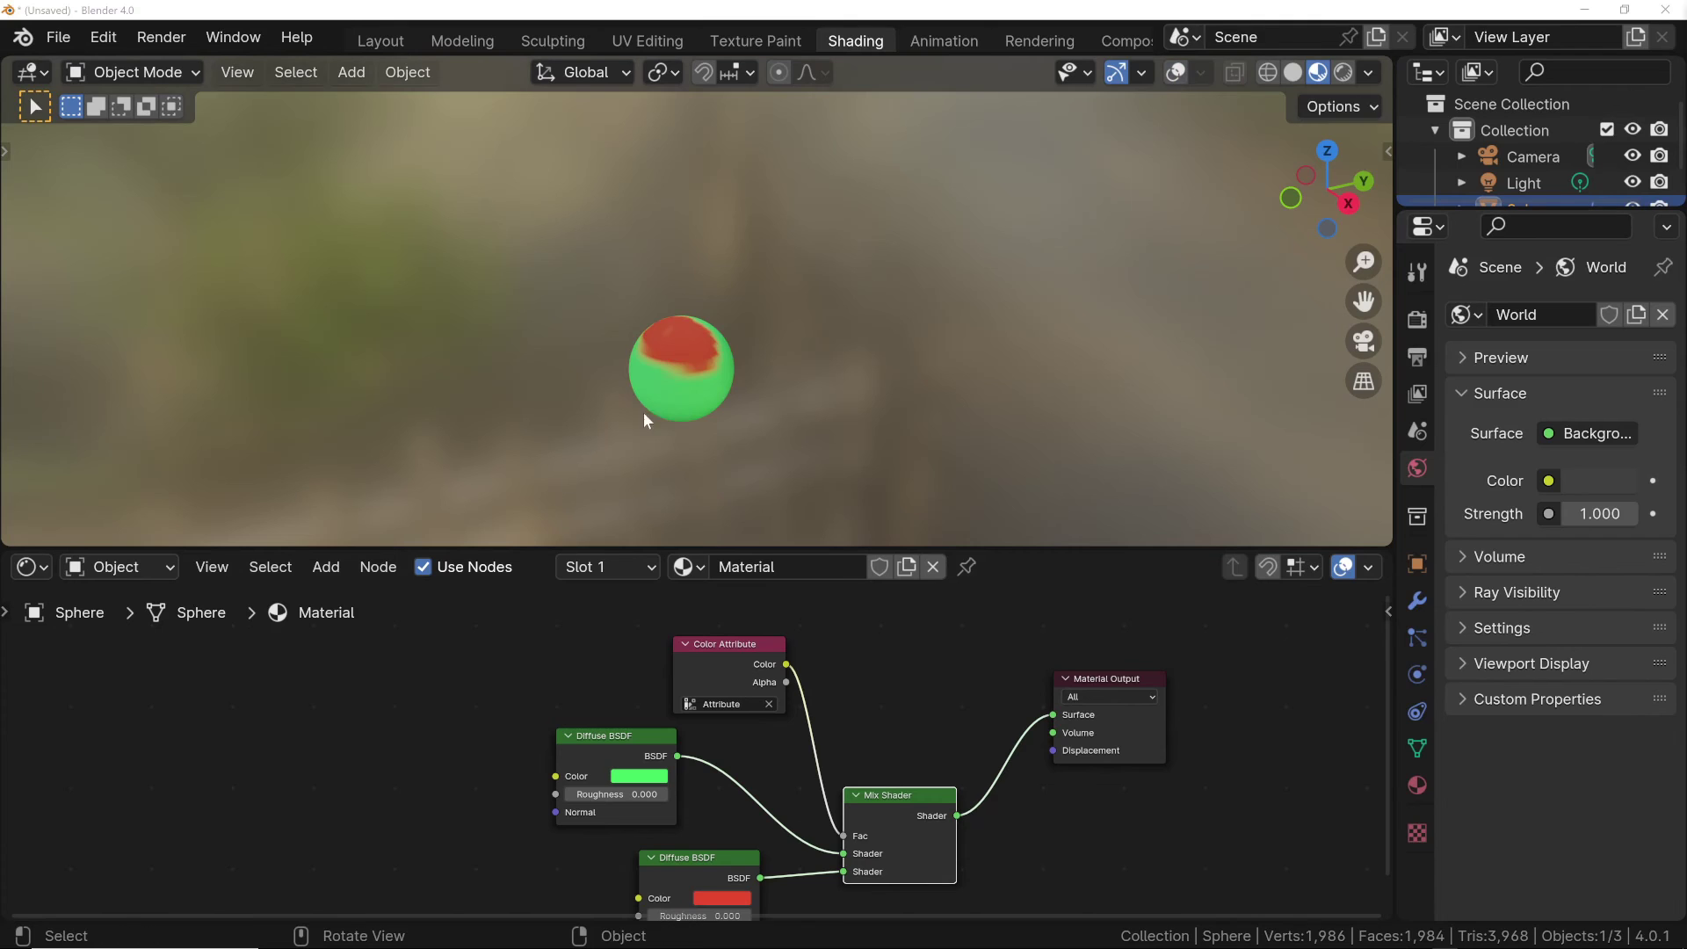
scroll(645, 403, "up", 4)
middle_click_drag(678, 334, 731, 350)
Step: Adjust the upper Diffuse BSDF's green color and change the lower Diffuse BSDF's color to blue
left_click(632, 776)
left_click_drag(651, 562, 746, 552)
left_click_drag(755, 705, 703, 705)
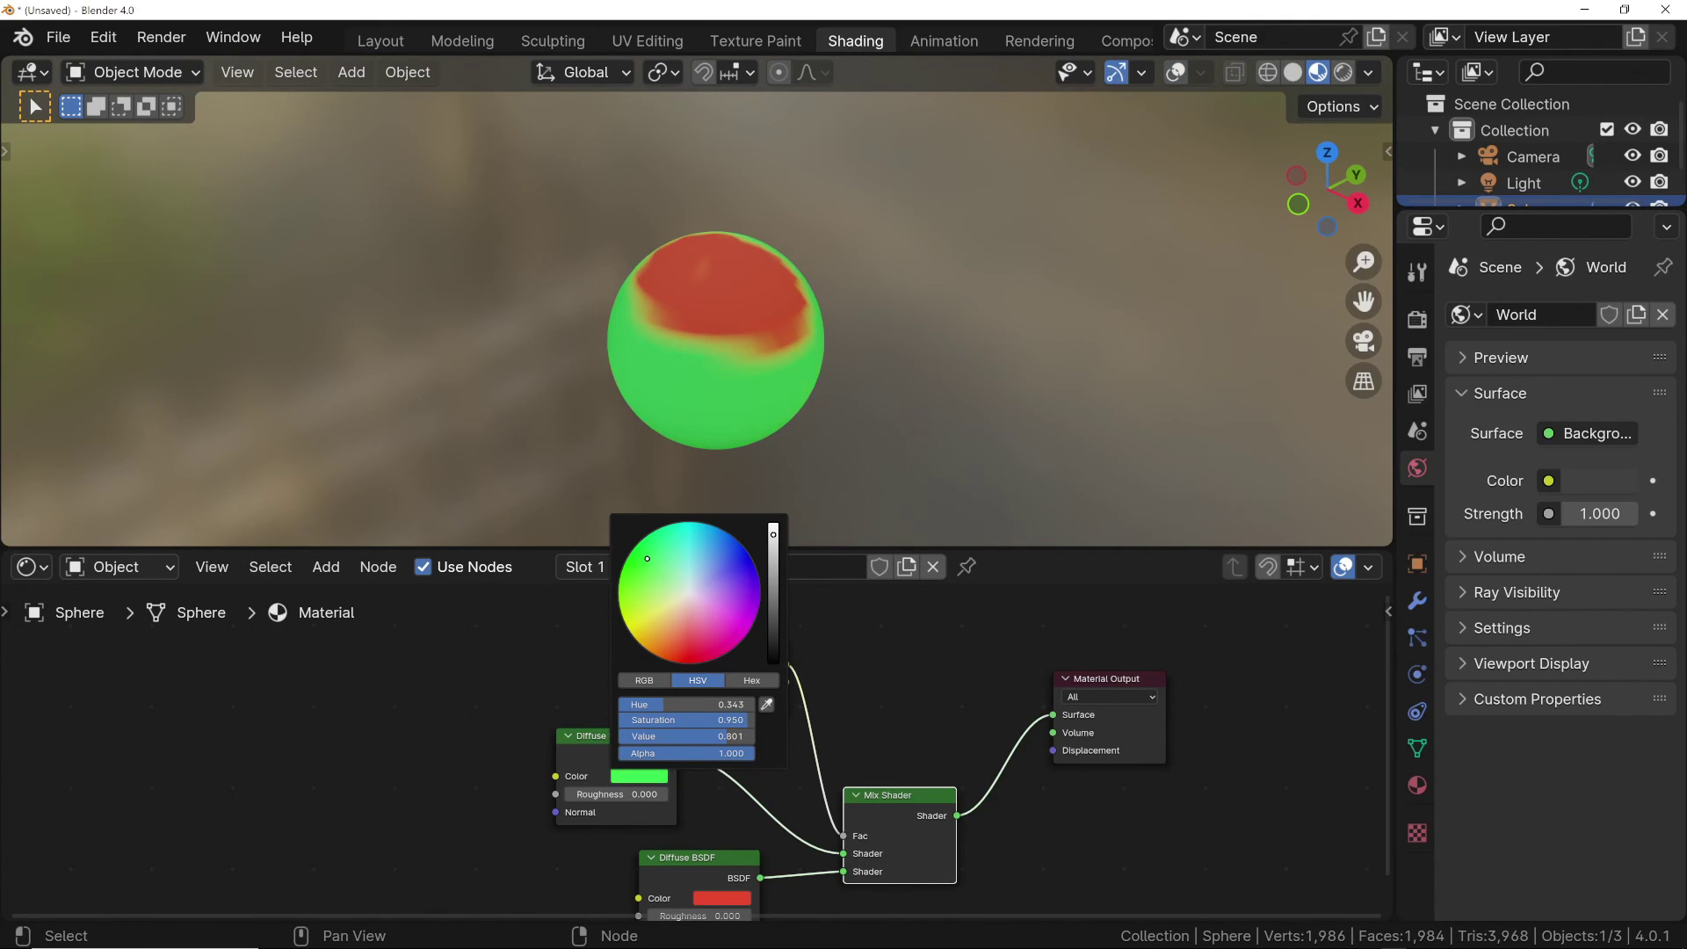
left_click(722, 898)
left_click_drag(768, 764, 819, 694)
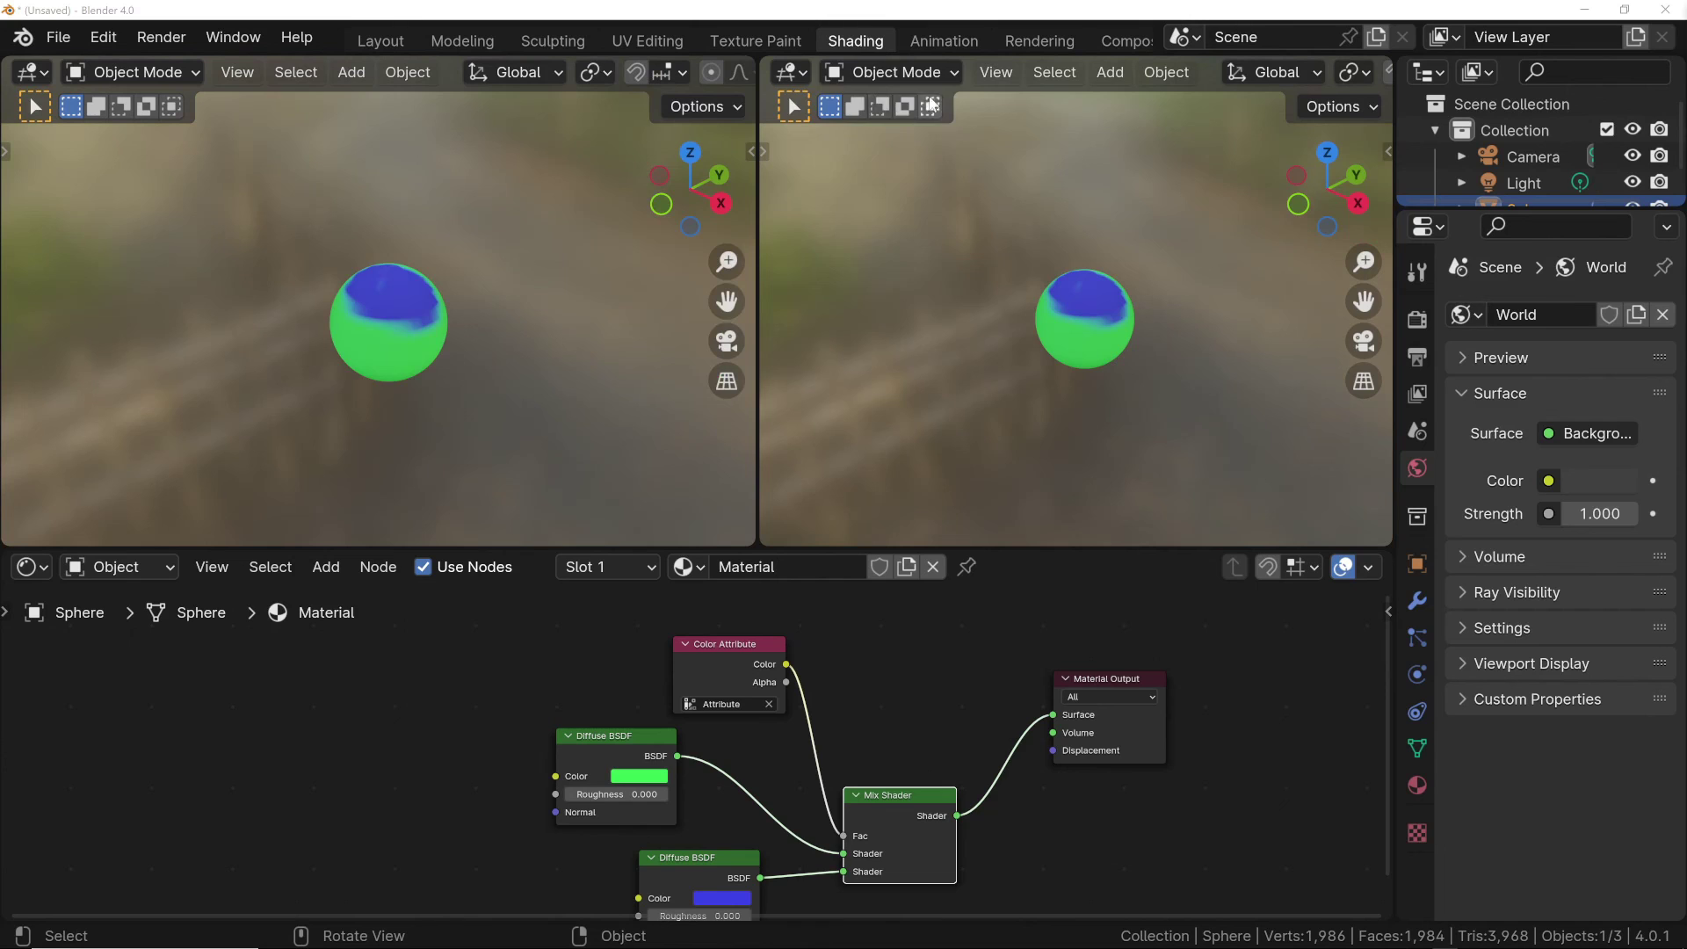
Step: Switch the sphere to Vertex Paint mode and display the second 3D viewport in Solid shading
left_click(946, 73)
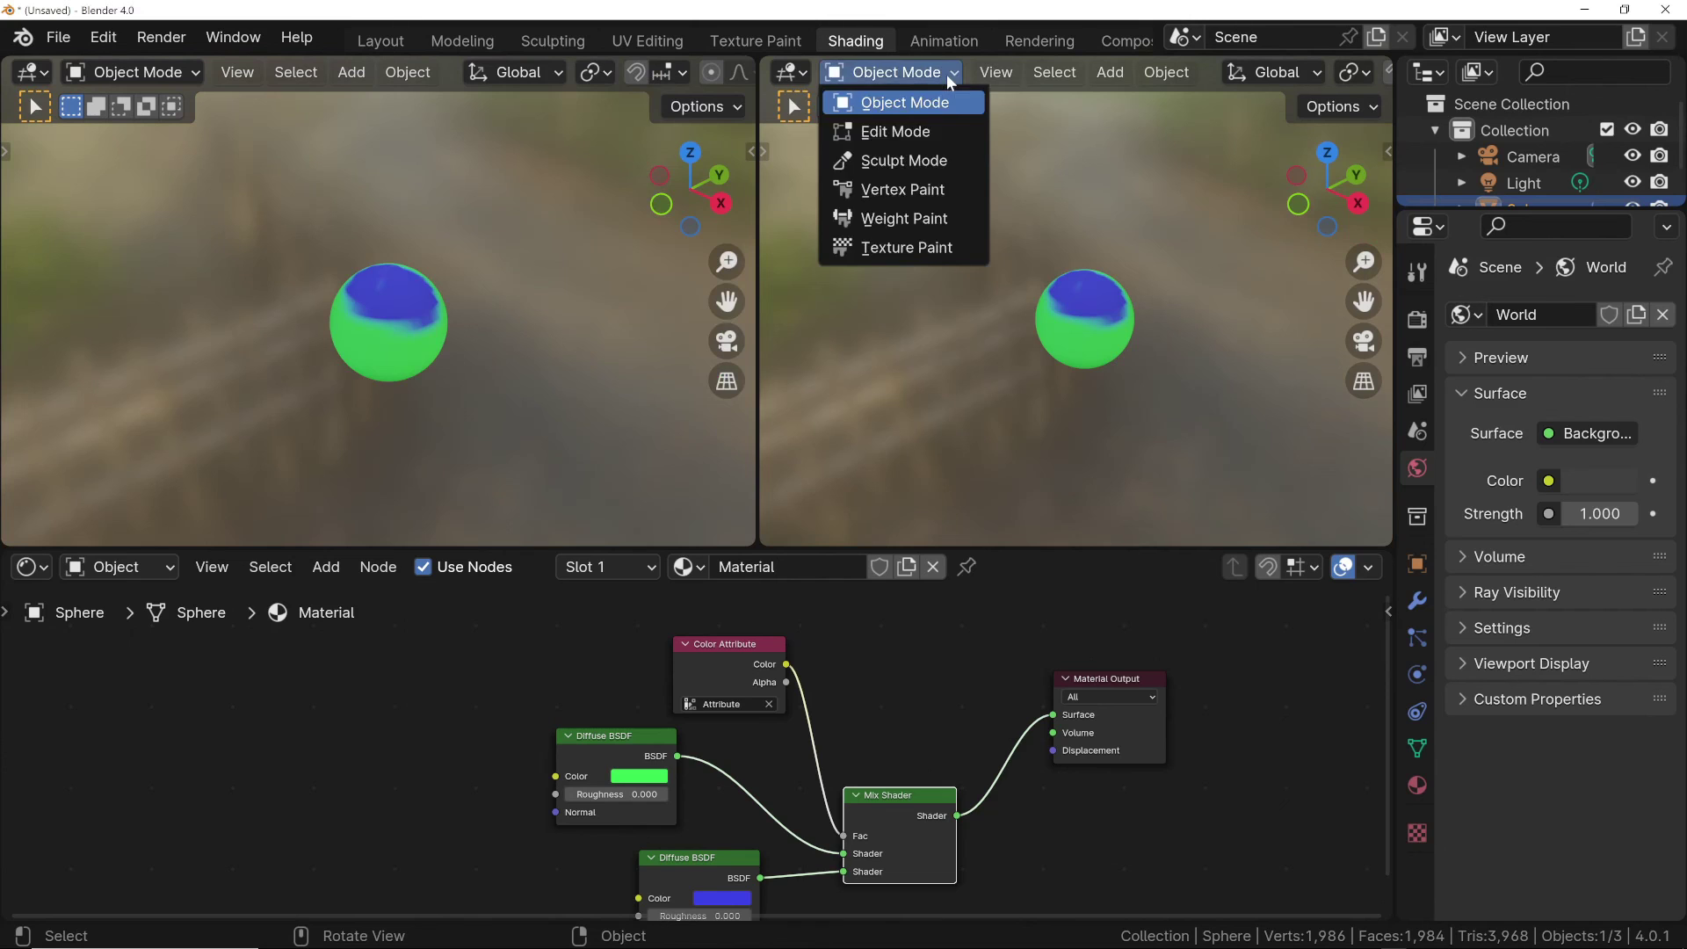
left_click(882, 190)
scroll(1367, 77, "down", 5)
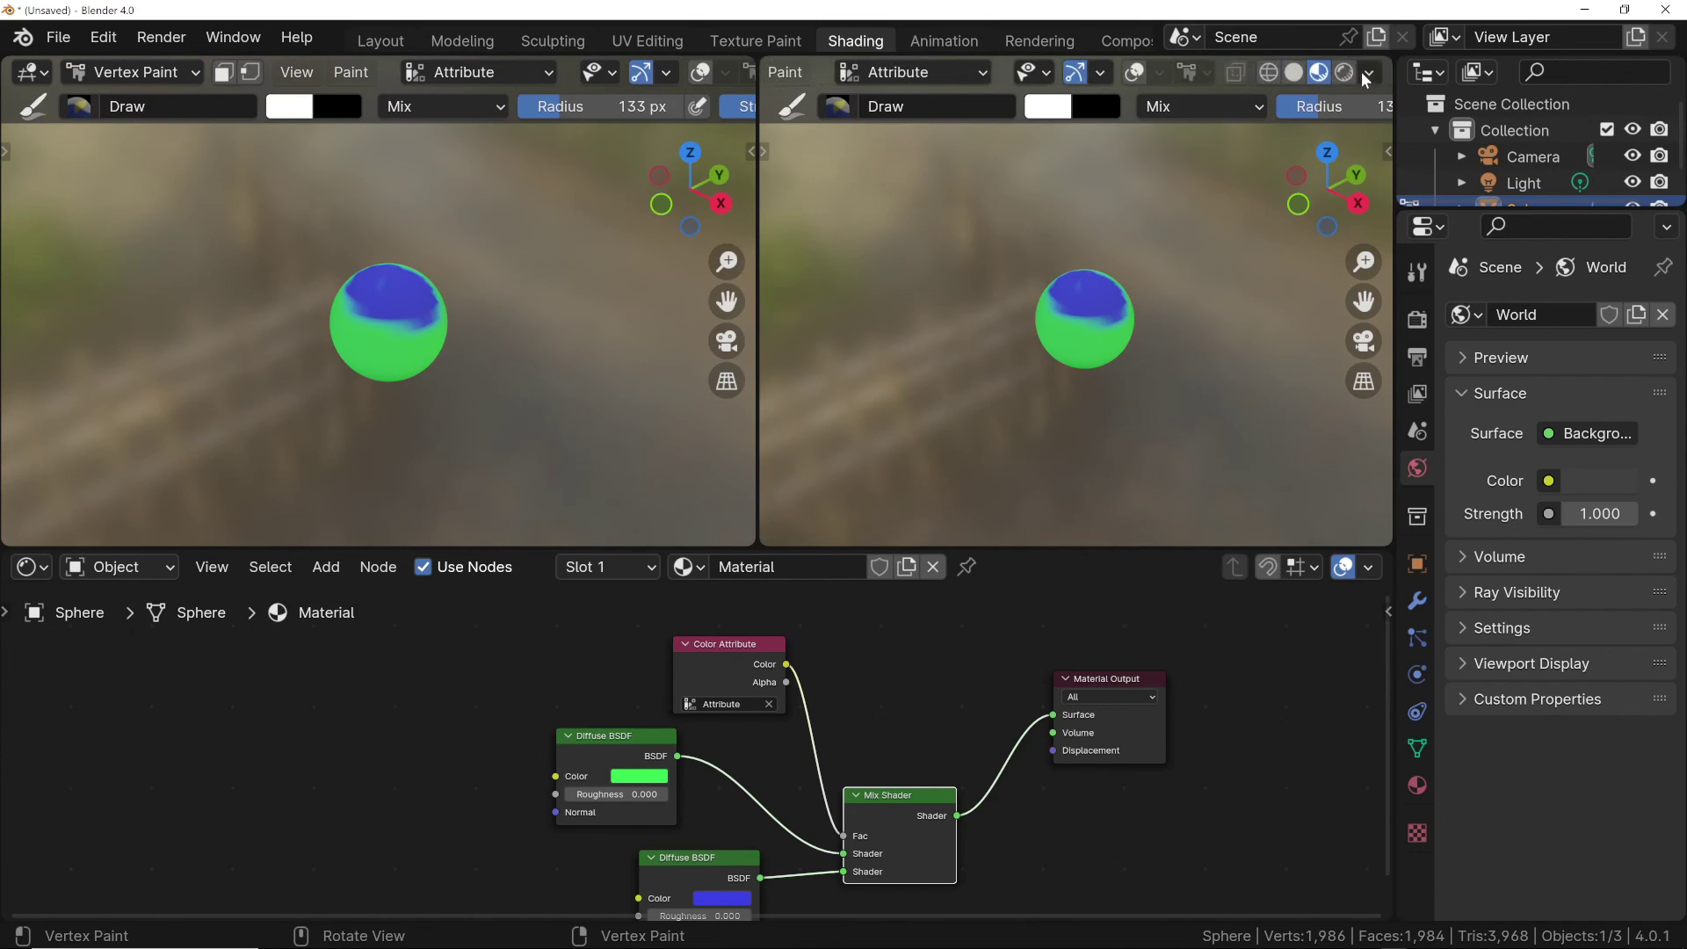
left_click(1294, 74)
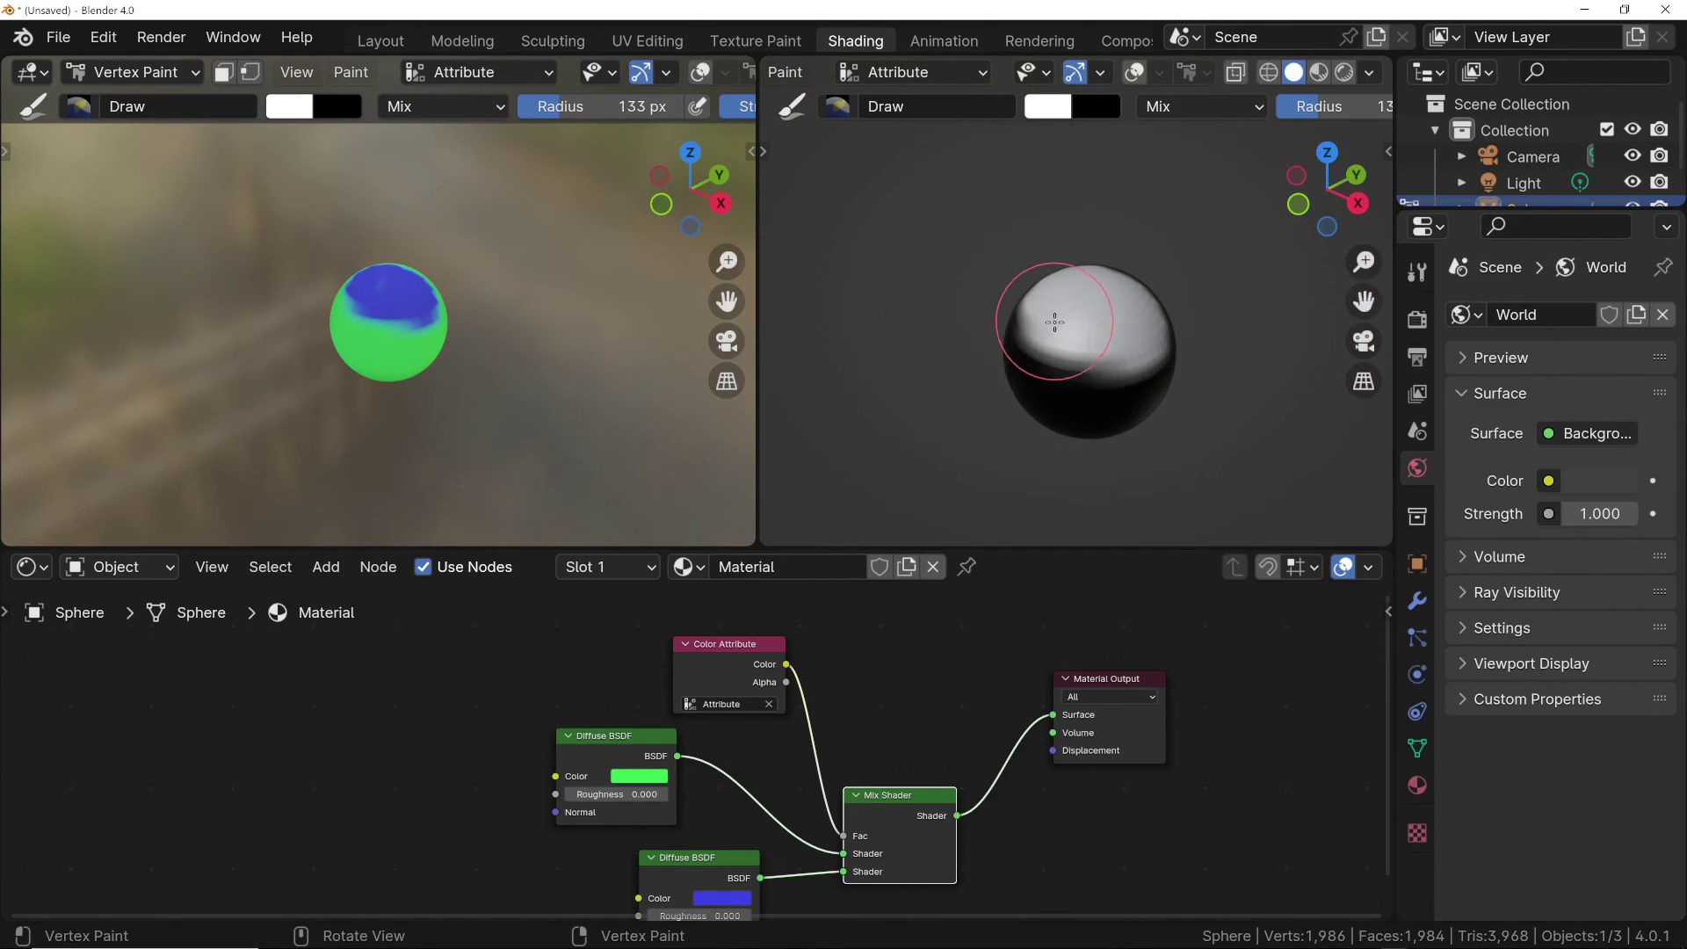
Step: Reduce the brush radius and paint a thin white band around the black part of the sphere
scroll(351, 293, "up", 6)
middle_click_drag(1177, 321, 1197, 308)
key("f")
left_click(1132, 338)
mouse_move(1111, 349)
left_mouse_down()
mouse_move(1073, 375)
mouse_move(1079, 356)
mouse_move(1033, 354)
mouse_move(1057, 370)
mouse_move(1138, 353)
mouse_move(1078, 428)
left_mouse_up()
mouse_move(469, 385)
middle_mouse_down()
mouse_move(490, 366)
mouse_move(471, 282)
mouse_move(335, 341)
mouse_move(398, 333)
middle_mouse_up()
scroll(335, 342, "down", 3)
mouse_move(1052, 341)
middle_mouse_down()
mouse_move(1079, 342)
mouse_move(1008, 376)
middle_mouse_up()
left_click_drag(1012, 378, 939, 392)
middle_click_drag(938, 393, 1074, 399)
left_click_drag(973, 399, 827, 395)
middle_click_drag(854, 402, 925, 407)
middle_click_drag(842, 409, 1045, 375, "shift")
Step: Set the brush radius to 136 px and paint a wide white patch on the sphere's black side
scroll(1045, 376, "down", 1)
key("f")
left_click(1084, 372)
left_click_drag(1109, 371, 1043, 377)
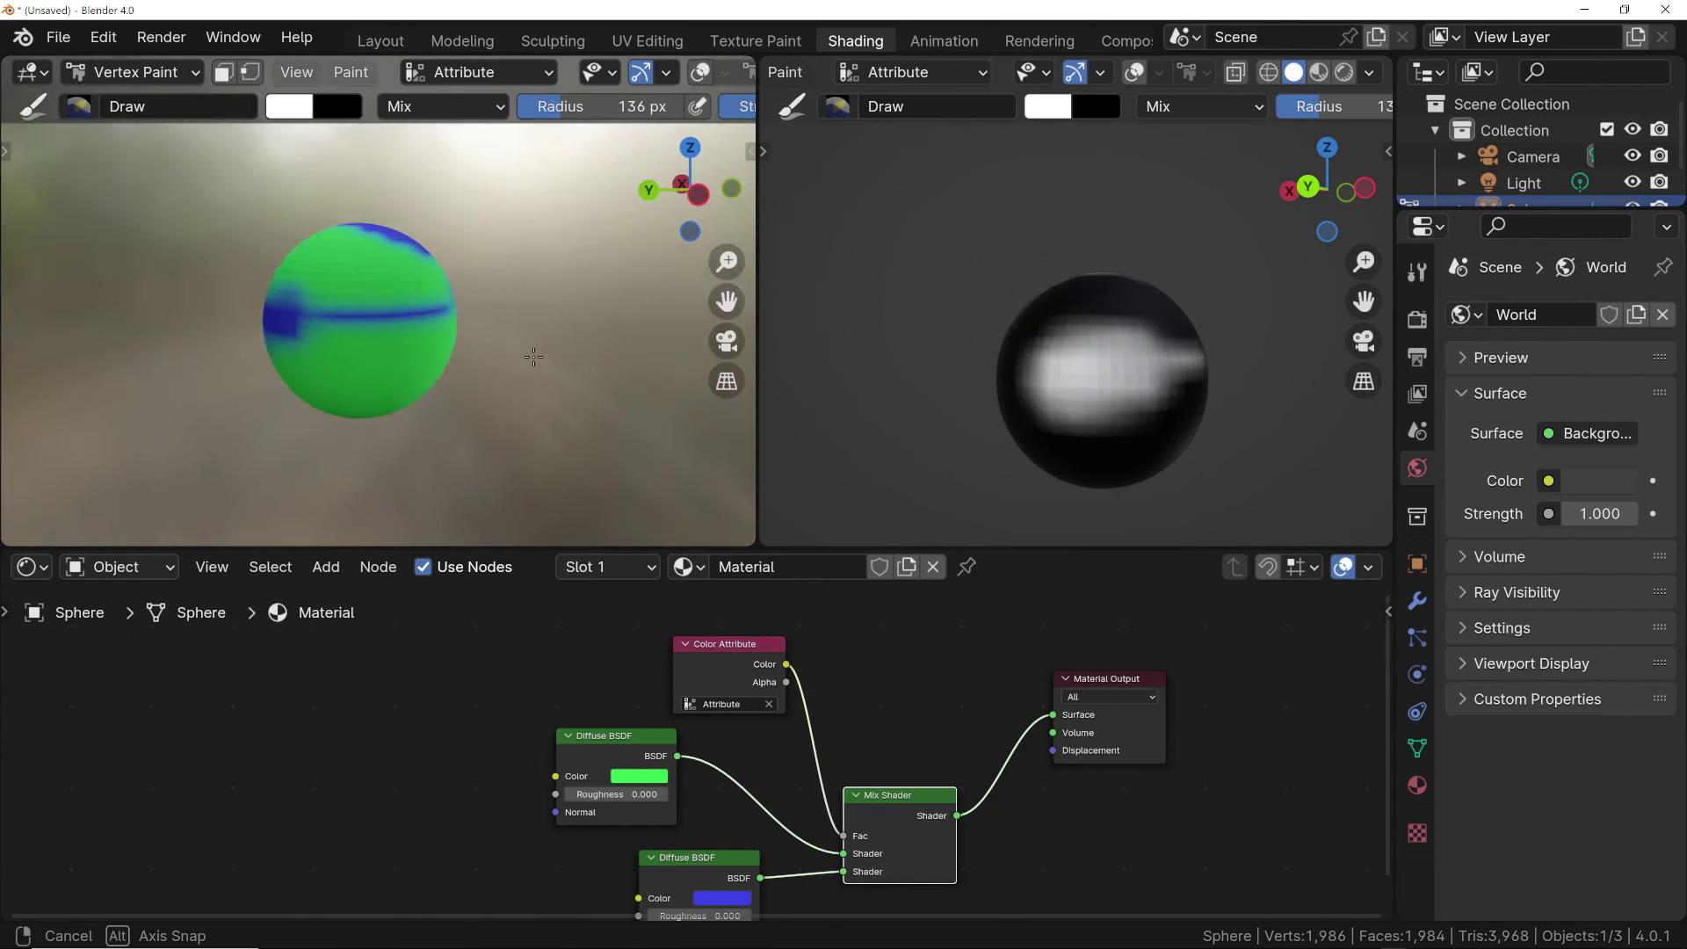